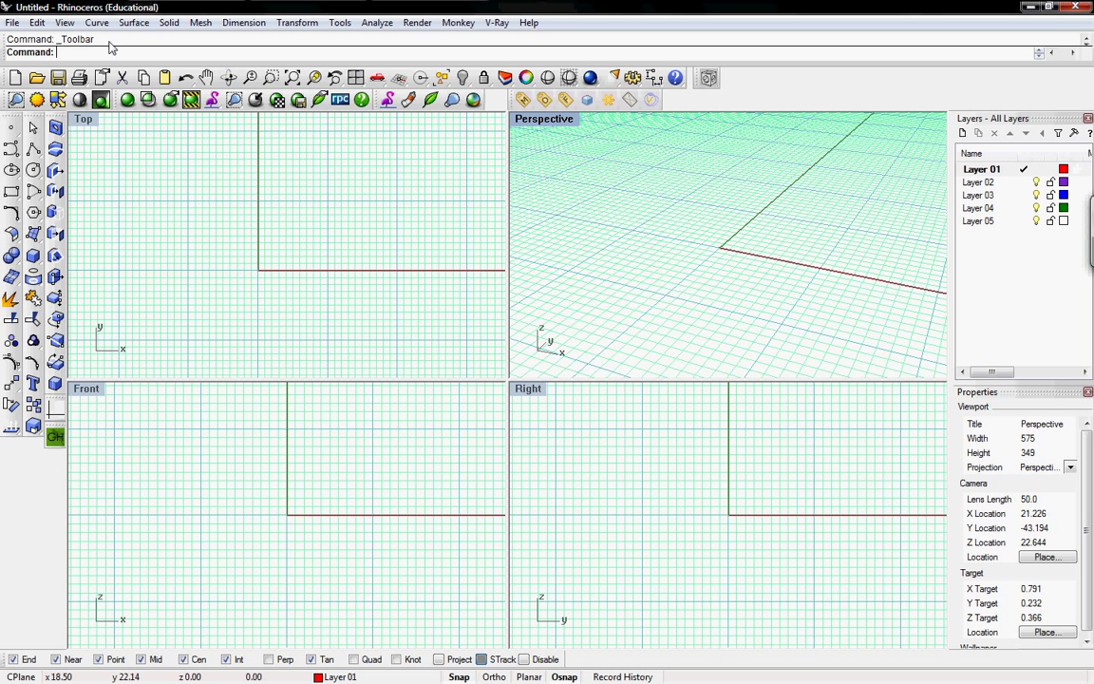
Step: Run Toolbar and create a new toolbar, Toolbar 00, in the Bongo.10.V40 collection
{"action": "type", "text": "Toolbar"}
{"action": "key", "text": "Return"}
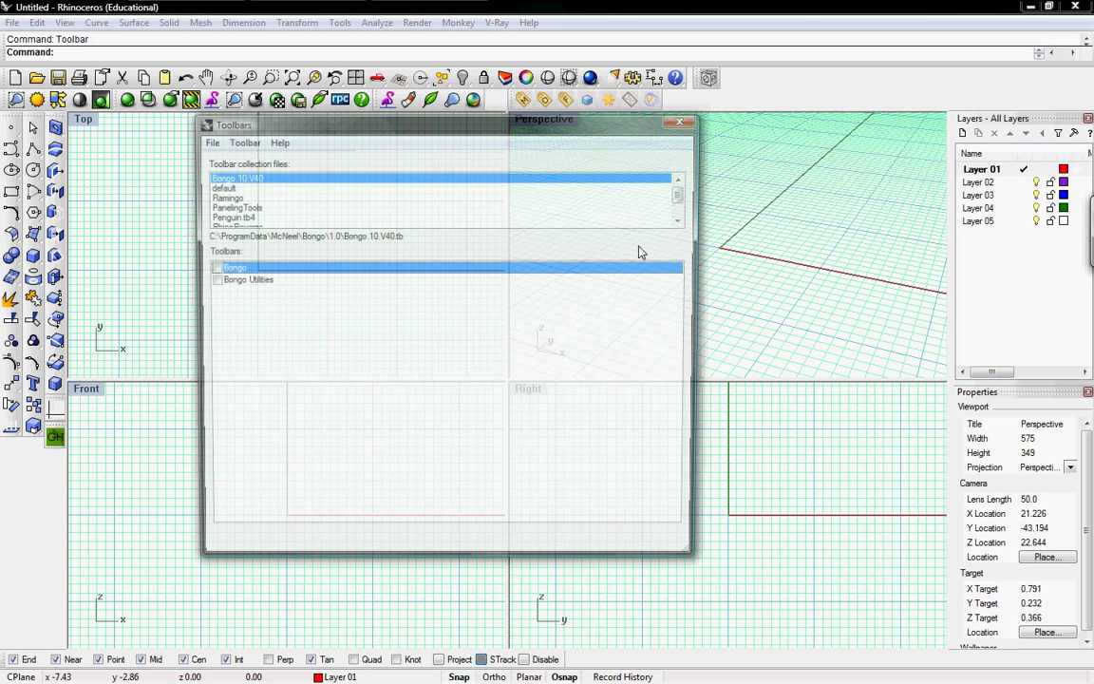
{"action": "left_click", "coordinate": [232, 144]}
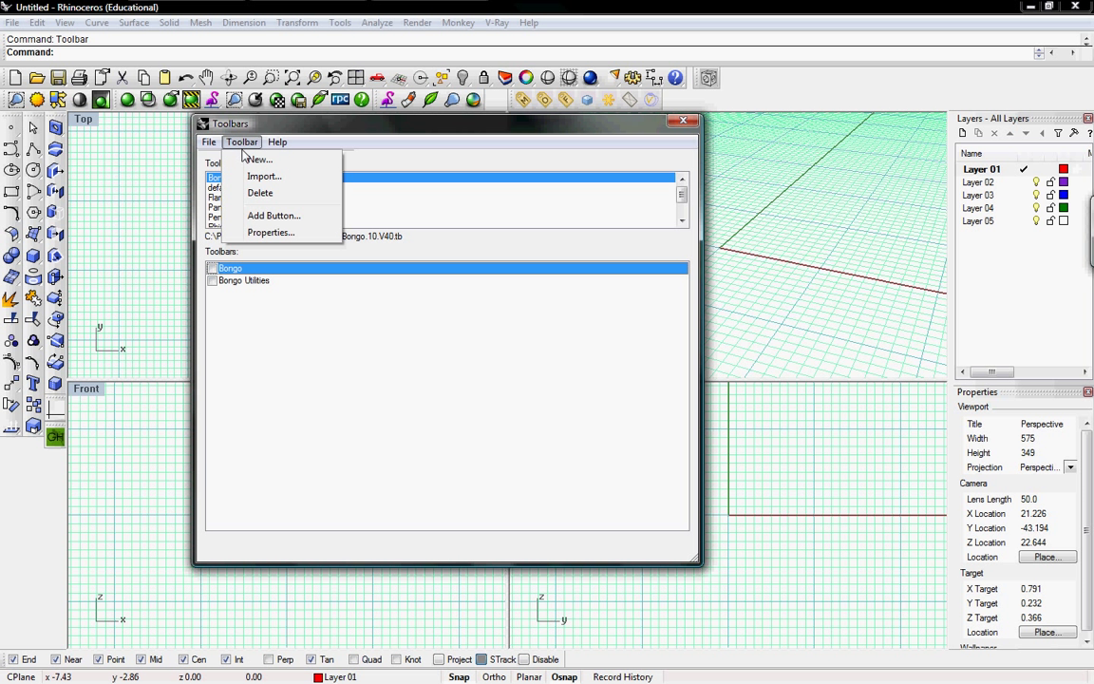
{"action": "left_click", "coordinate": [253, 165]}
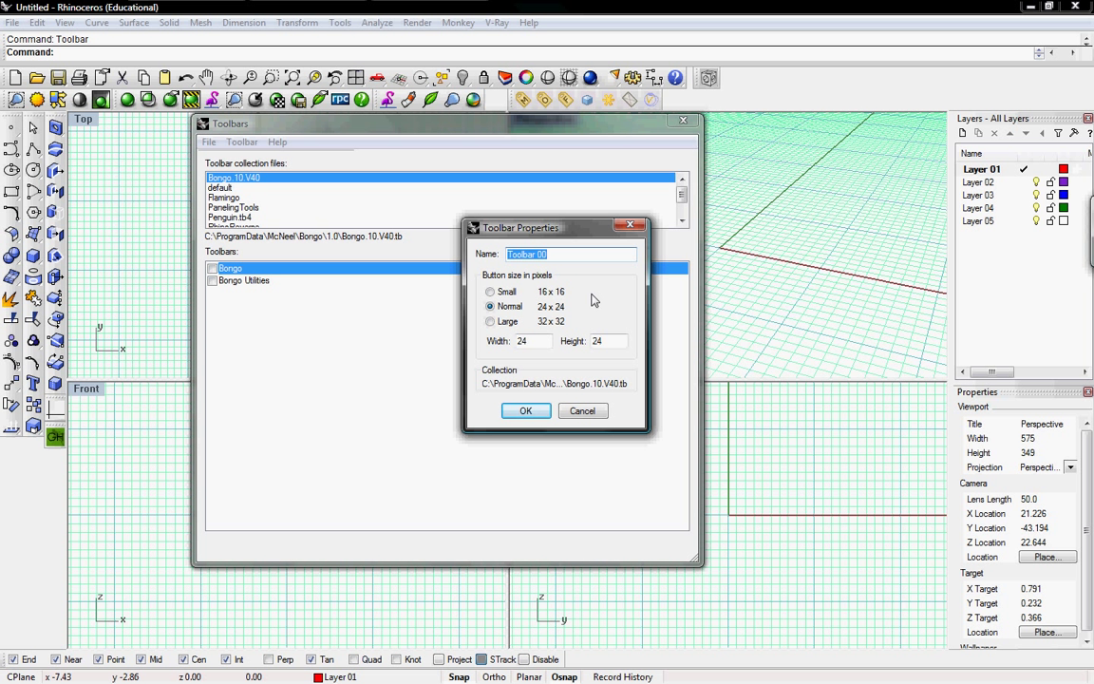
Step: Name the new toolbar 'Grid Toggle', confirm it, and close the Toolbars dialog
{"action": "type", "text": "Grid Toggle"}
{"action": "left_click", "coordinate": [539, 416]}
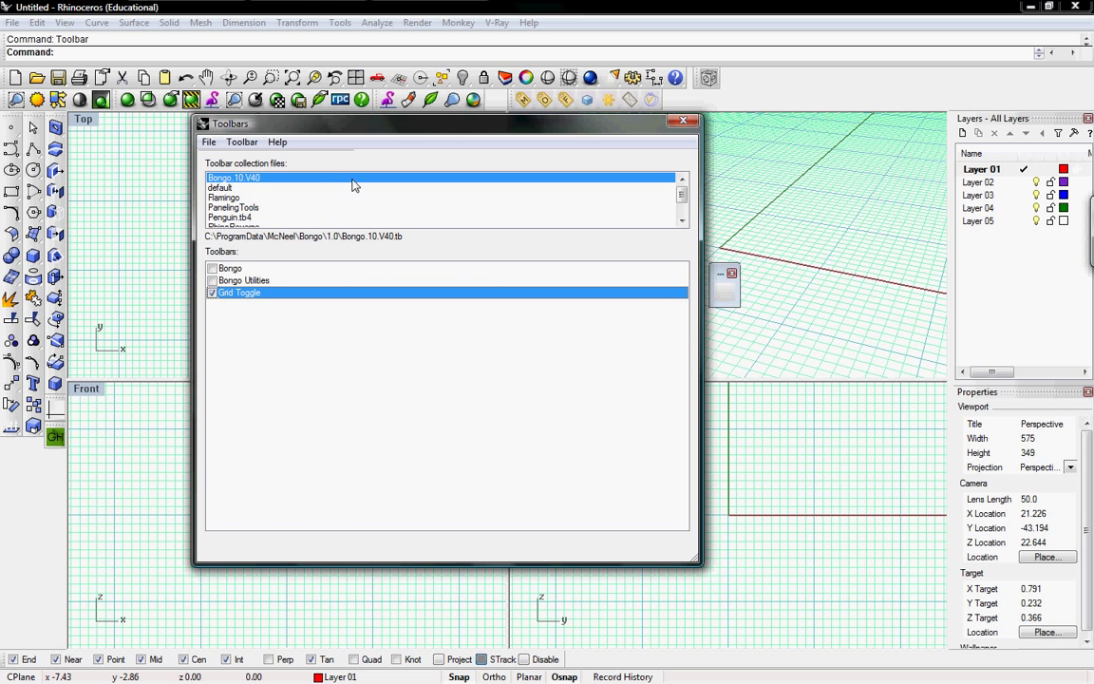
{"action": "left_click", "coordinate": [683, 121]}
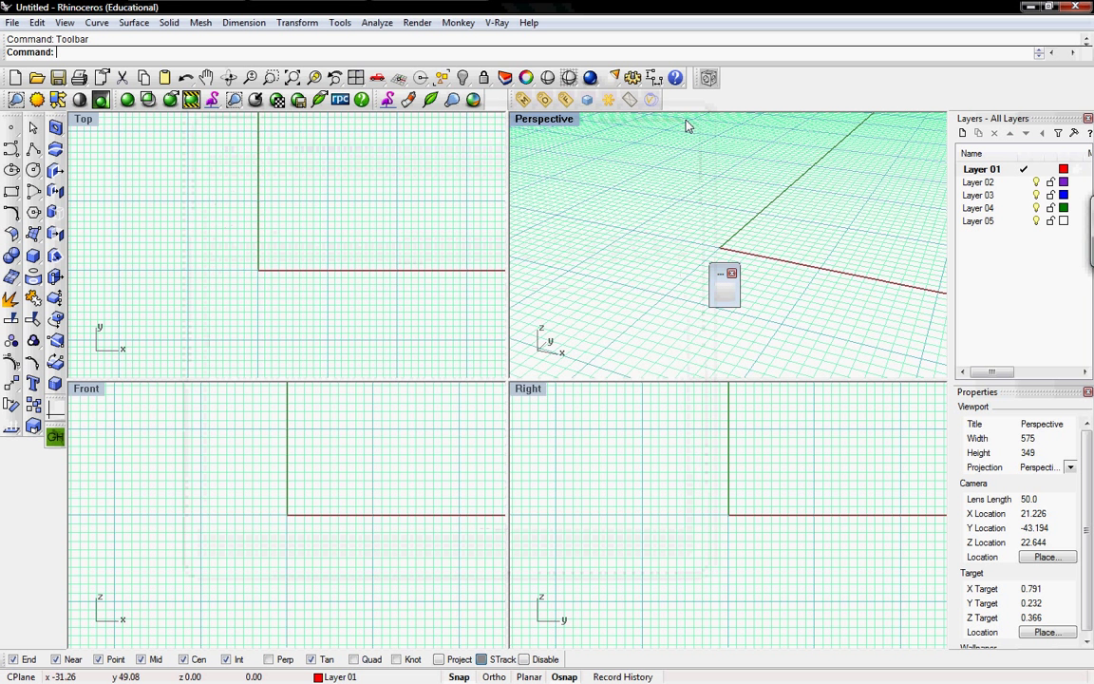
Step: Drag the empty Grid Toggle toolbar up and left over the Perspective viewport
{"action": "left_click_drag", "start_coordinate": [717, 281], "coordinate": [634, 211]}
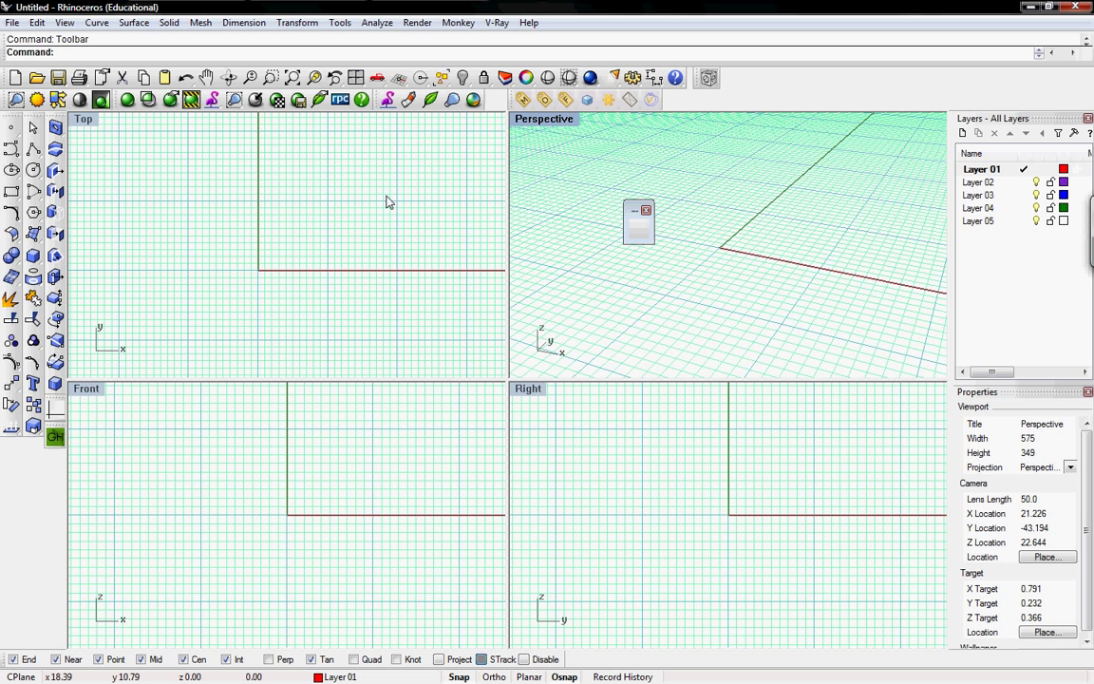
Step: Run Grid with ShowGrid, ShowGridAxes and ShowWorldAxes set to No, applied to AllViewports
{"action": "type", "text": "Grid"}
{"action": "key", "text": "Return"}
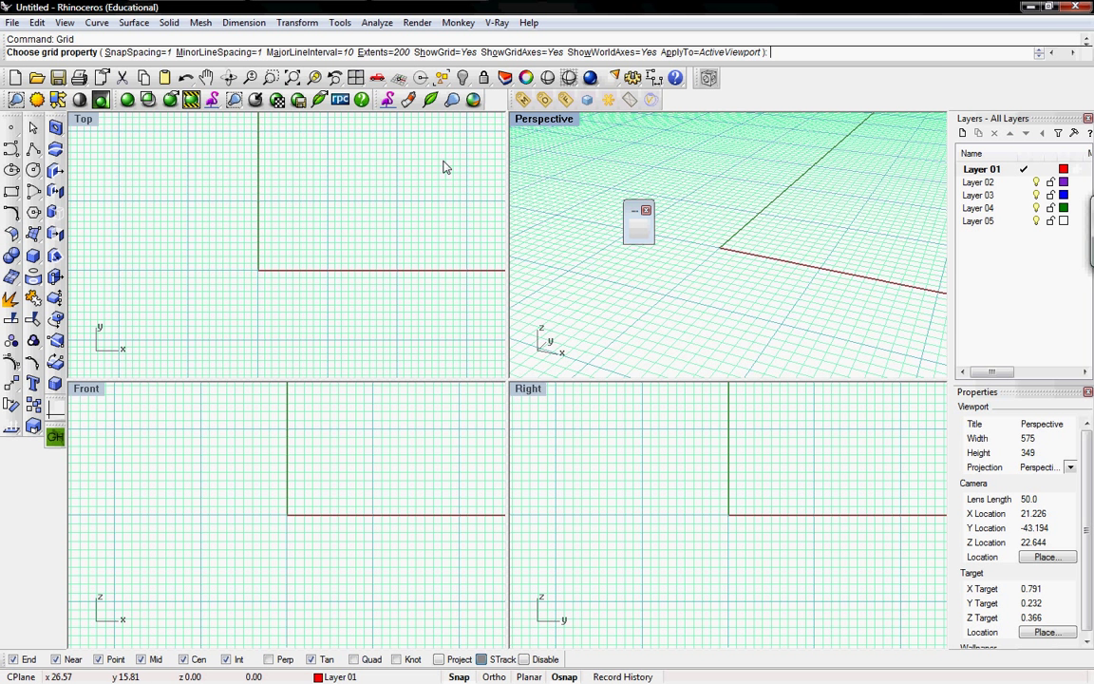
{"action": "type", "text": "h"}
{"action": "key", "text": "Return"}
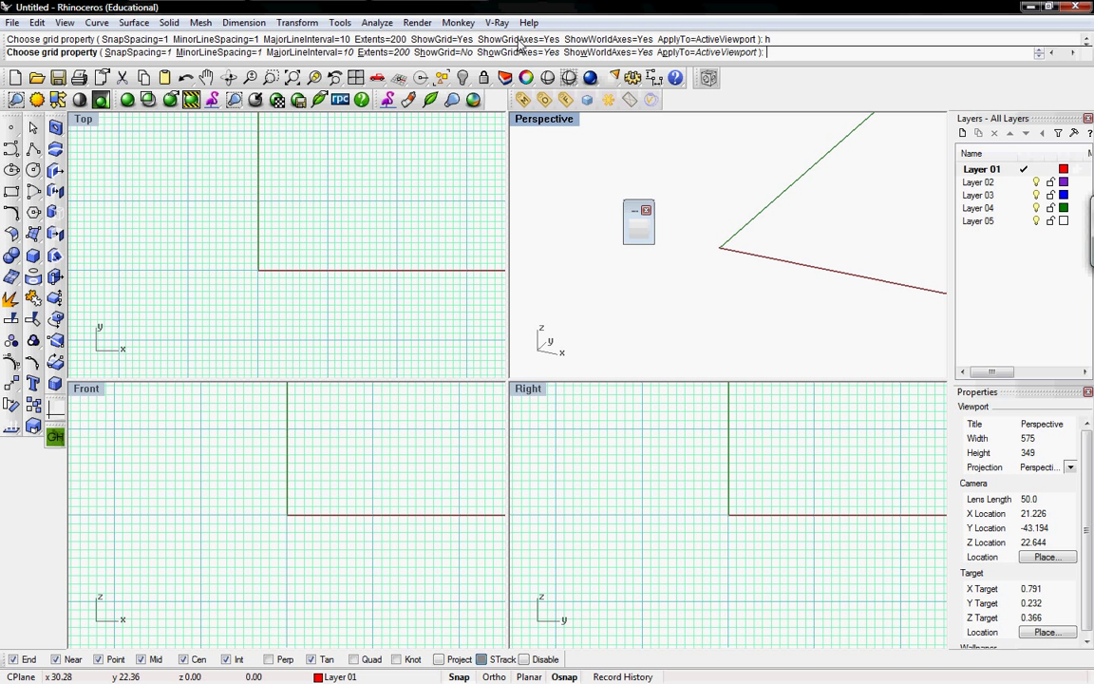
{"action": "type", "text": "o"}
{"action": "key", "text": "Return"}
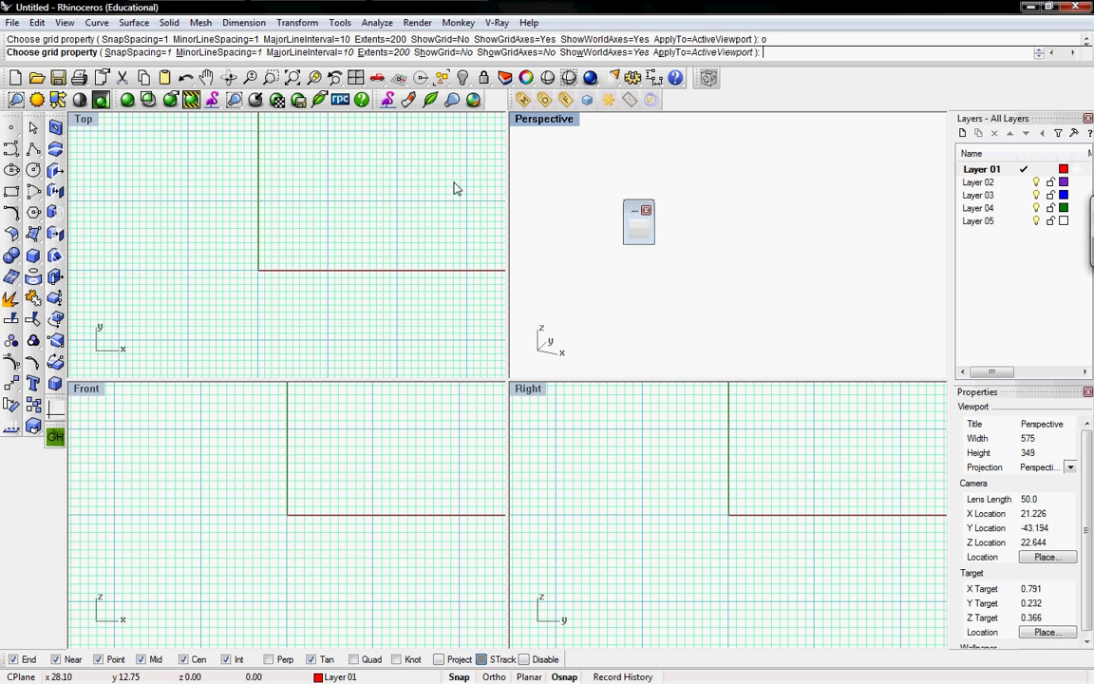
{"action": "type", "text": "w"}
{"action": "key", "text": "Return"}
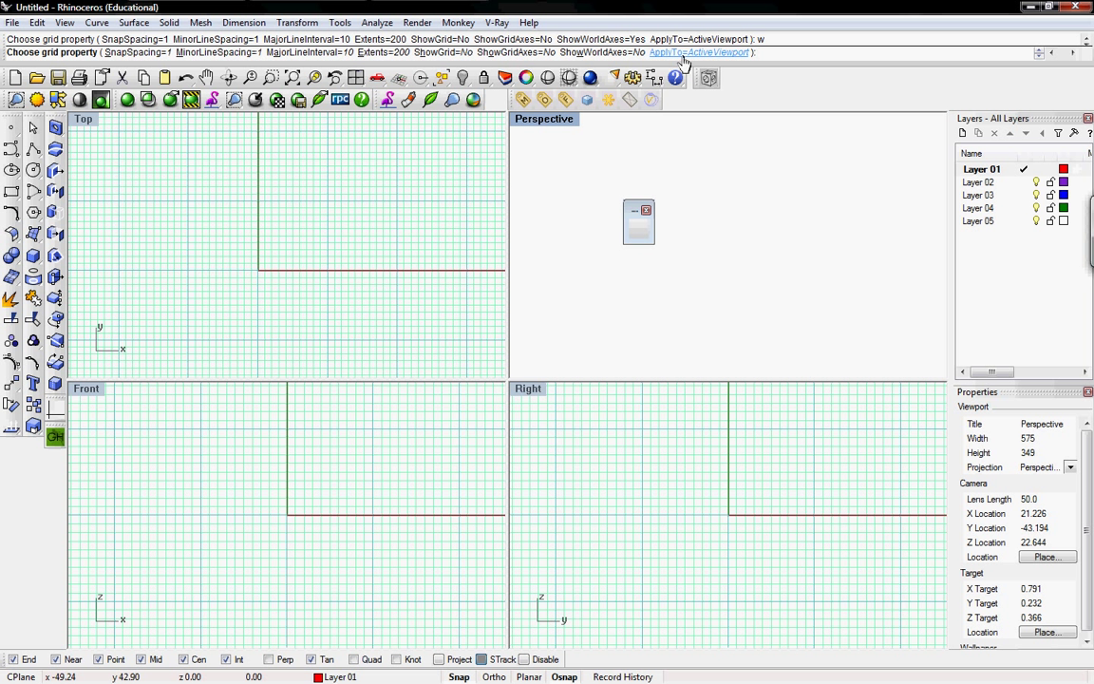
{"action": "type", "text": "p"}
{"action": "key", "text": "Return"}
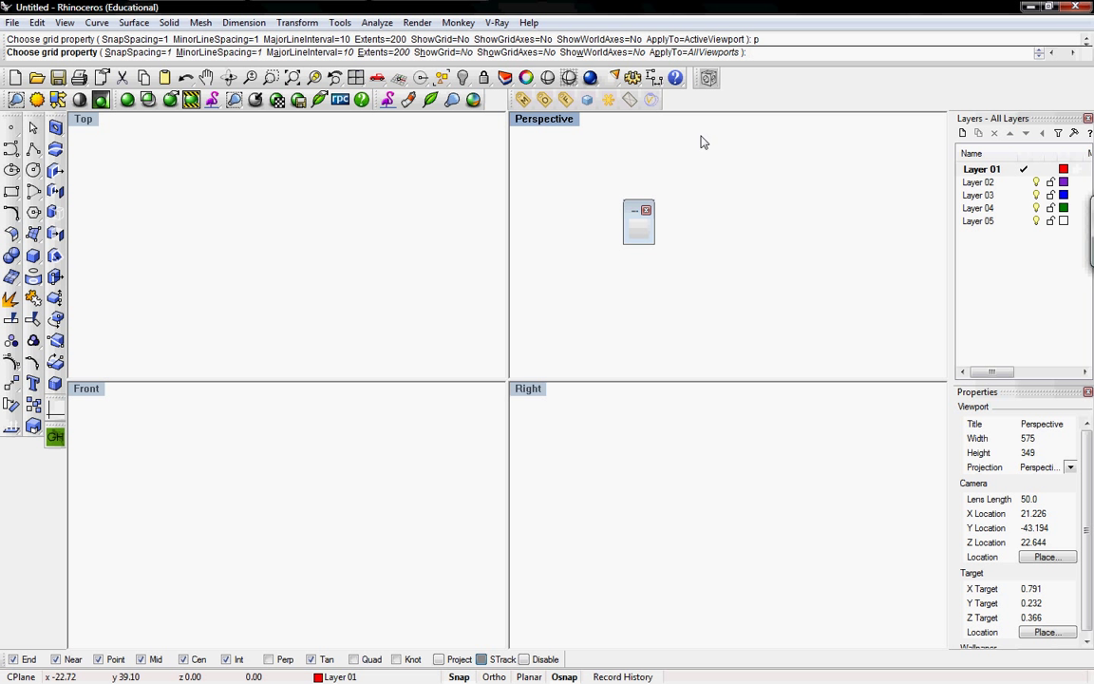
Step: Rerun Grid switching ShowGrid and ShowGridAxes back to Yes, applied to all viewports
{"action": "key", "text": "Return"}
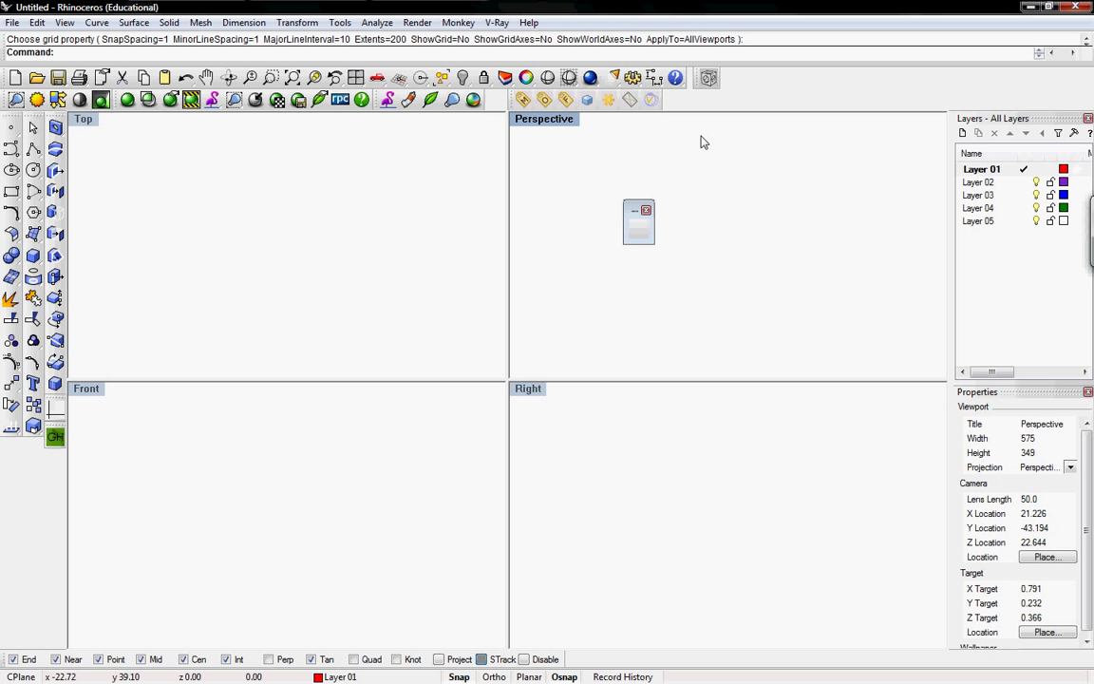
{"action": "type", "text": "Grid"}
{"action": "key", "text": "Return"}
{"action": "type", "text": "h"}
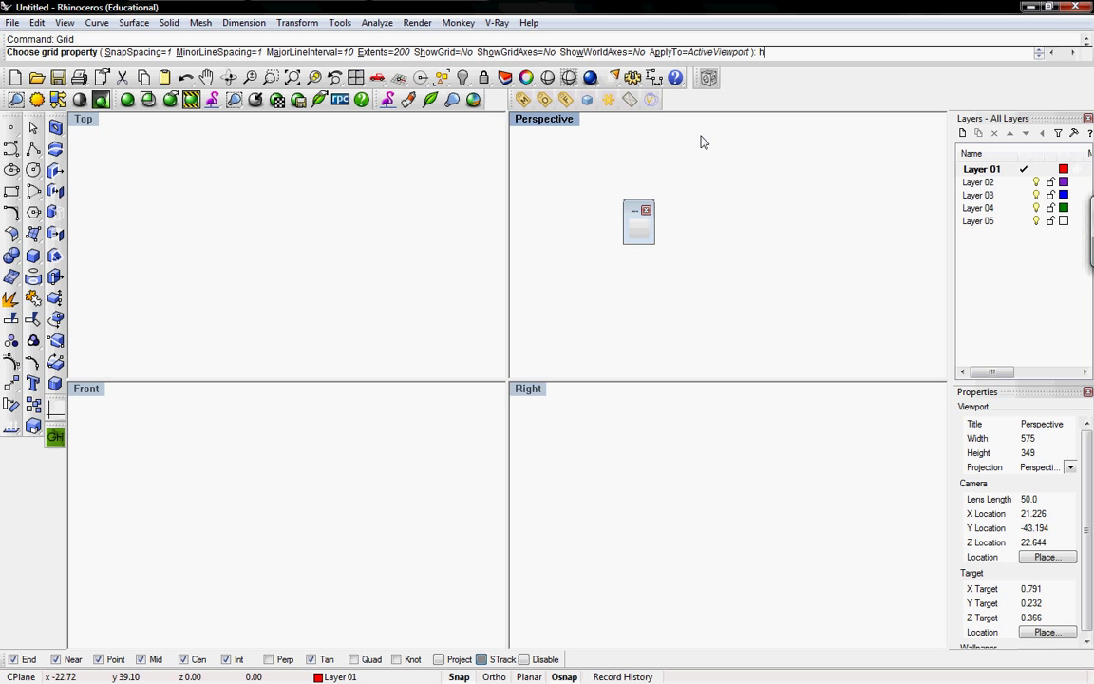
{"action": "key", "text": "Return"}
{"action": "type", "text": "o"}
{"action": "key", "text": "Return"}
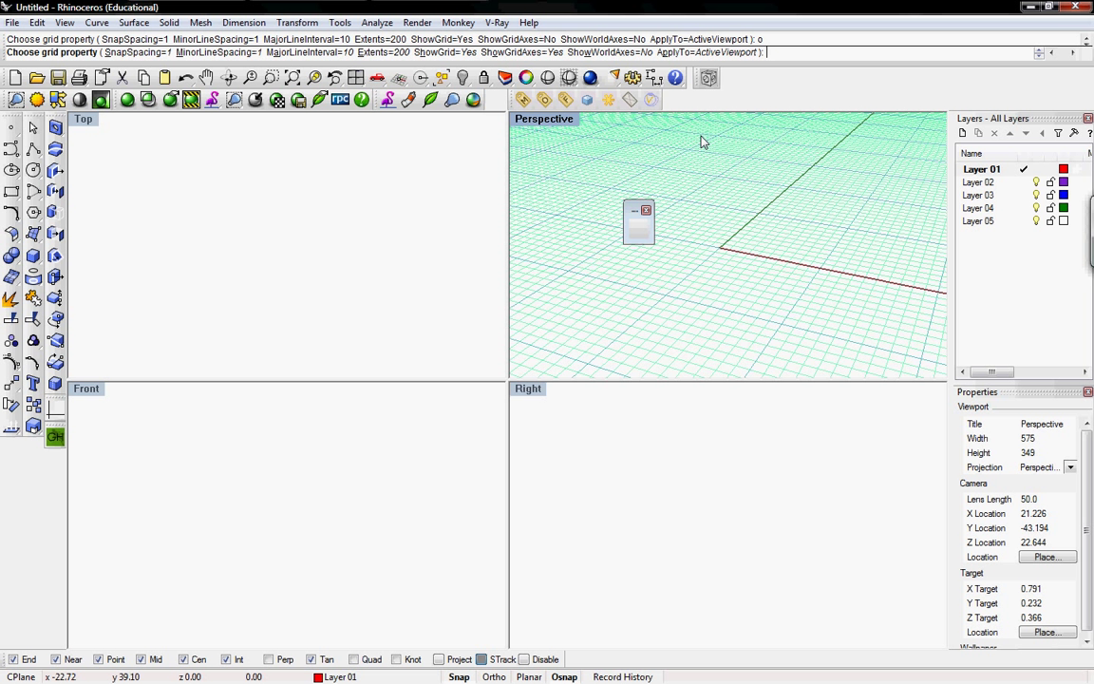
{"action": "type", "text": "p"}
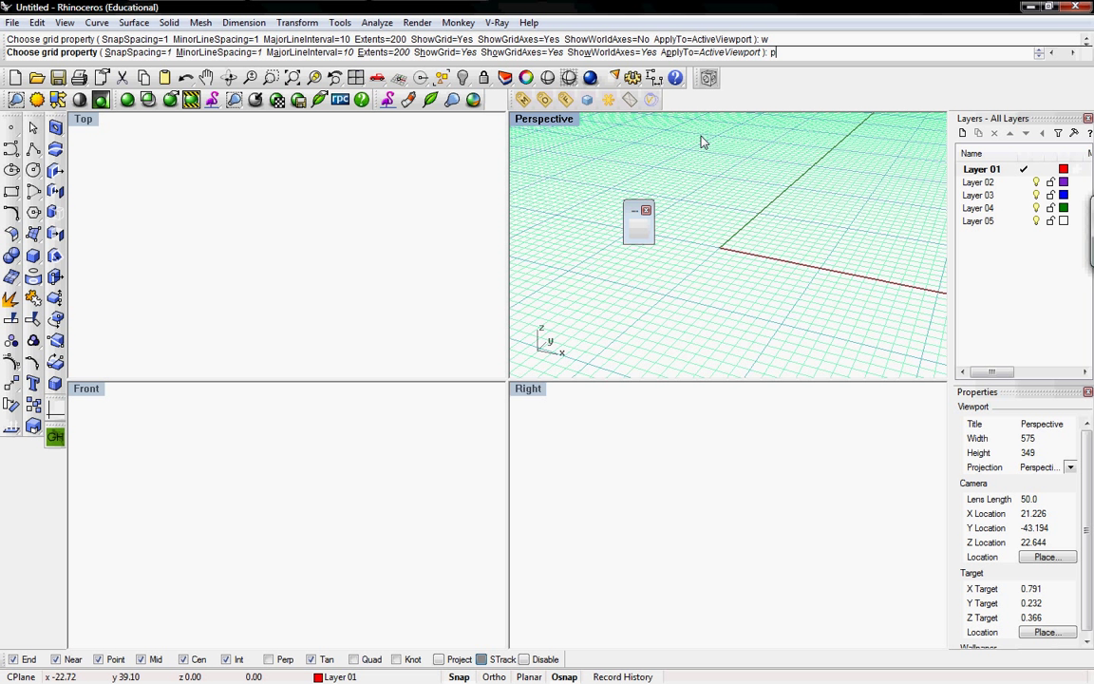
{"action": "key", "text": "Return"}
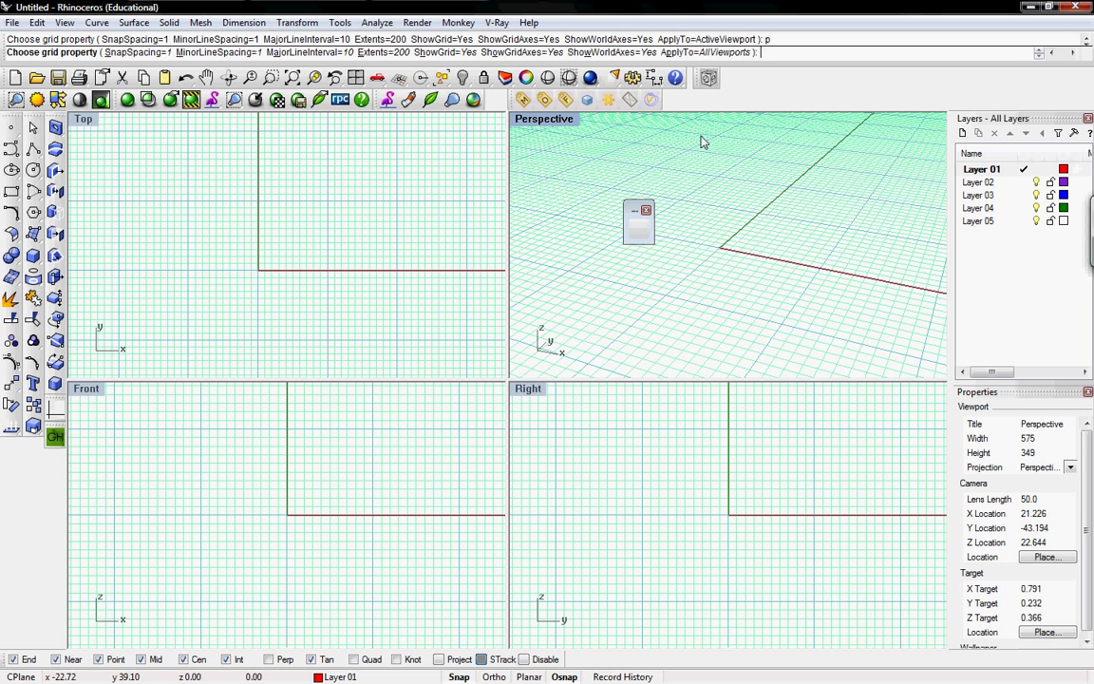
Step: Open Edit Toolbar Button for the toolbar's blank button and launch Edit Bitmap
{"action": "left_click_drag", "start_coordinate": [632, 213], "coordinate": [622, 185]}
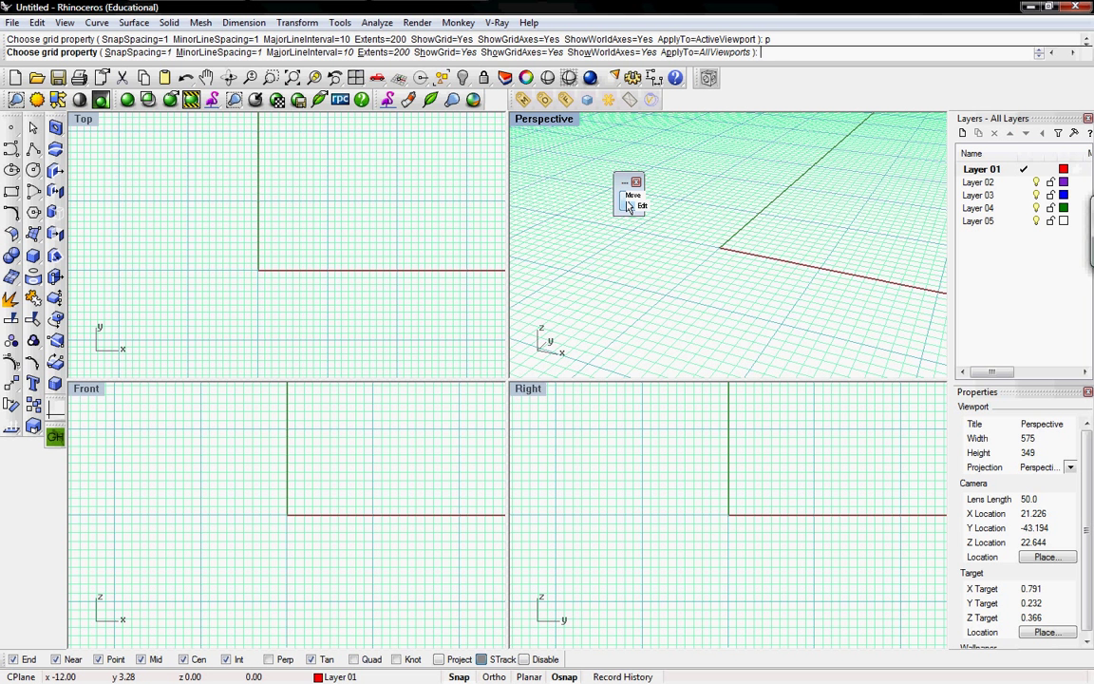
{"action": "right_click", "coordinate": [628, 206], "text": "shift"}
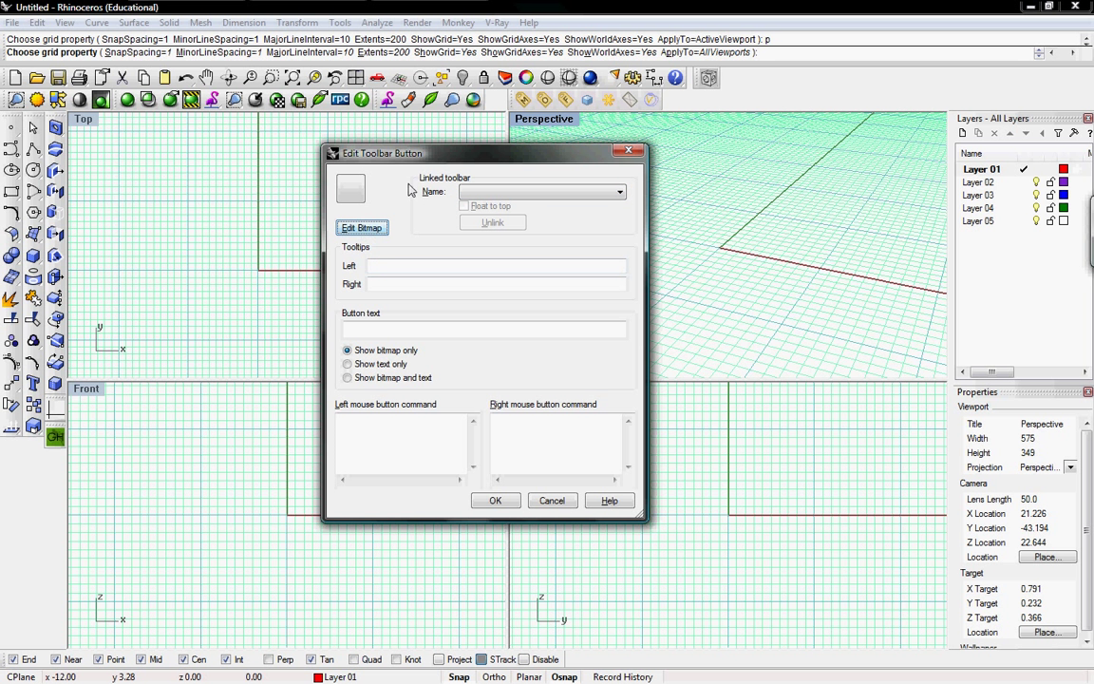
{"action": "left_click_drag", "start_coordinate": [427, 162], "coordinate": [425, 152]}
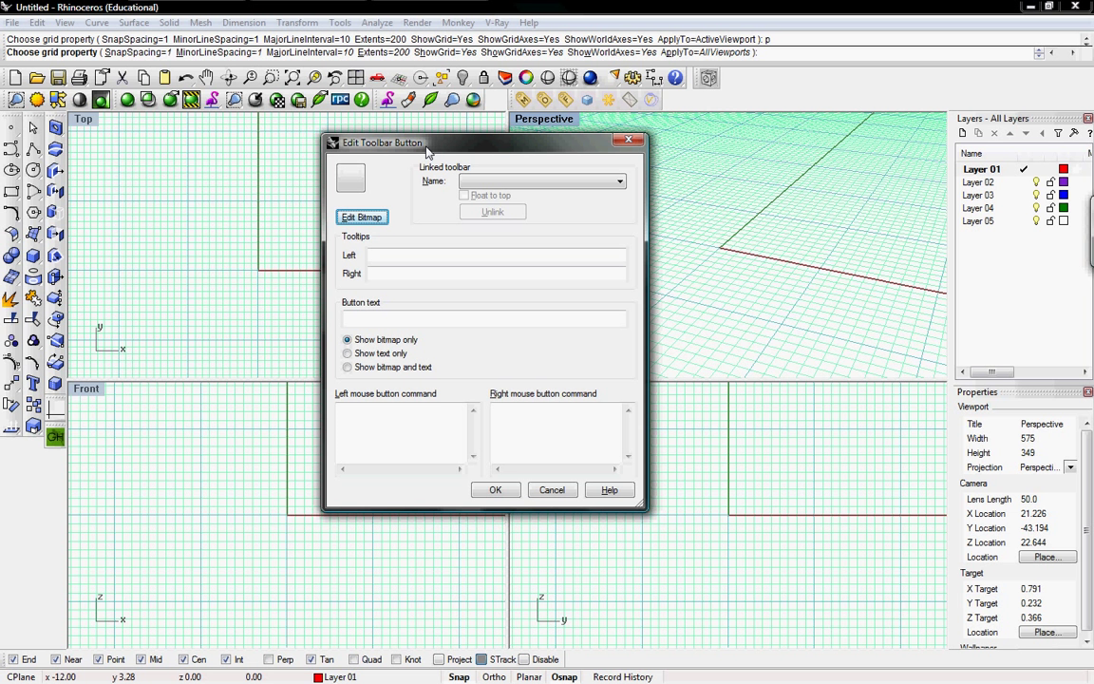
{"action": "left_click", "coordinate": [370, 218]}
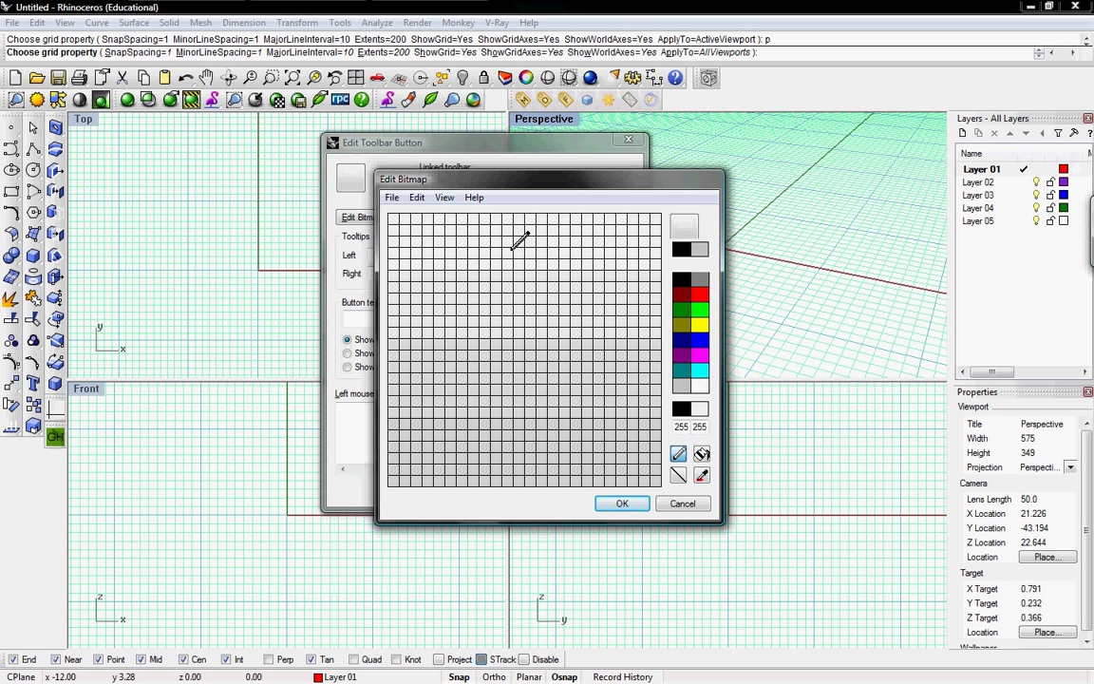
Step: Paint a two-pixel-thick black cross as the button icon and accept it
{"action": "mouse_move", "coordinate": [468, 219]}
{"action": "left_mouse_down"}
{"action": "mouse_move", "coordinate": [472, 485]}
{"action": "mouse_move", "coordinate": [475, 456]}
{"action": "left_mouse_up"}
{"action": "left_click_drag", "start_coordinate": [392, 389], "coordinate": [662, 399]}
{"action": "left_click_drag", "start_coordinate": [463, 420], "coordinate": [454, 452]}
{"action": "mouse_move", "coordinate": [462, 359]}
{"action": "left_mouse_down"}
{"action": "mouse_move", "coordinate": [461, 217]}
{"action": "mouse_move", "coordinate": [472, 289]}
{"action": "mouse_move", "coordinate": [463, 412]}
{"action": "mouse_move", "coordinate": [468, 368]}
{"action": "left_mouse_up"}
{"action": "mouse_move", "coordinate": [403, 399]}
{"action": "left_mouse_down"}
{"action": "mouse_move", "coordinate": [391, 400]}
{"action": "mouse_move", "coordinate": [651, 392]}
{"action": "left_mouse_up"}
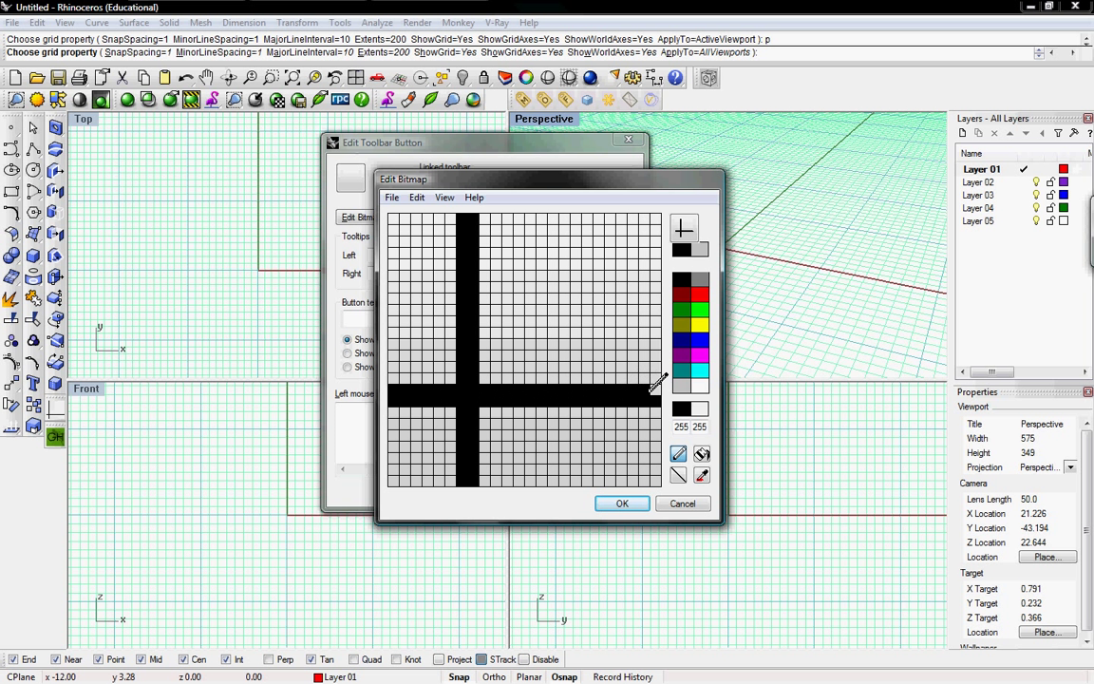
{"action": "left_click", "coordinate": [622, 504]}
Step: Enter 'Toggle Grid' as the button's left tooltip and button text
{"action": "left_click", "coordinate": [370, 256]}
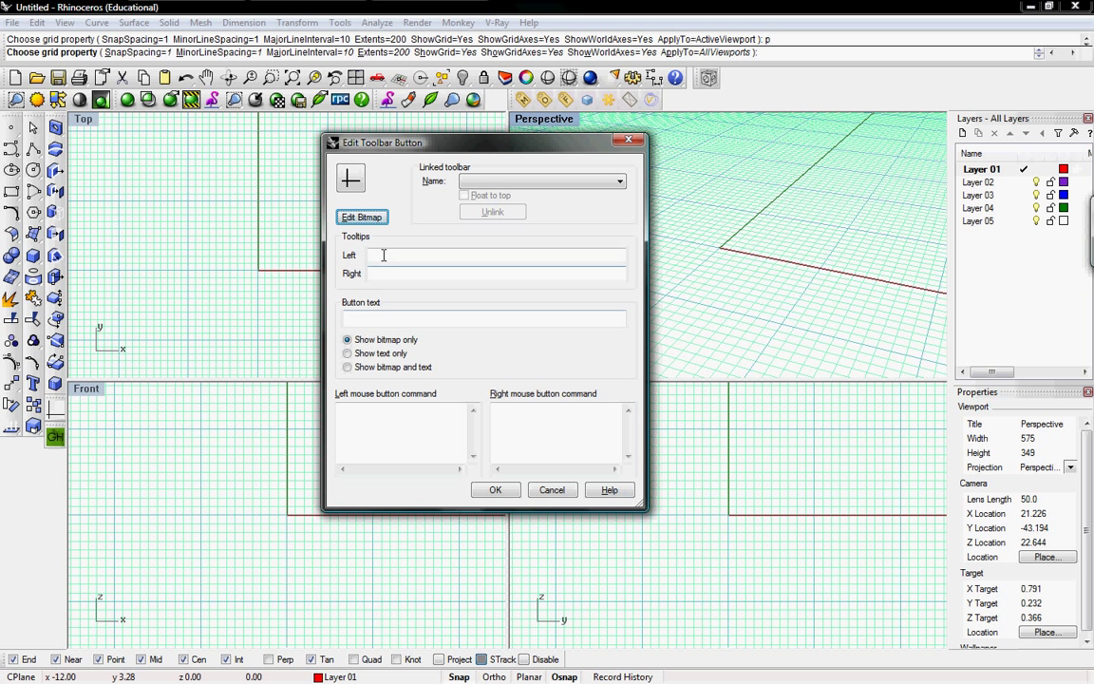
{"action": "left_click", "coordinate": [373, 256]}
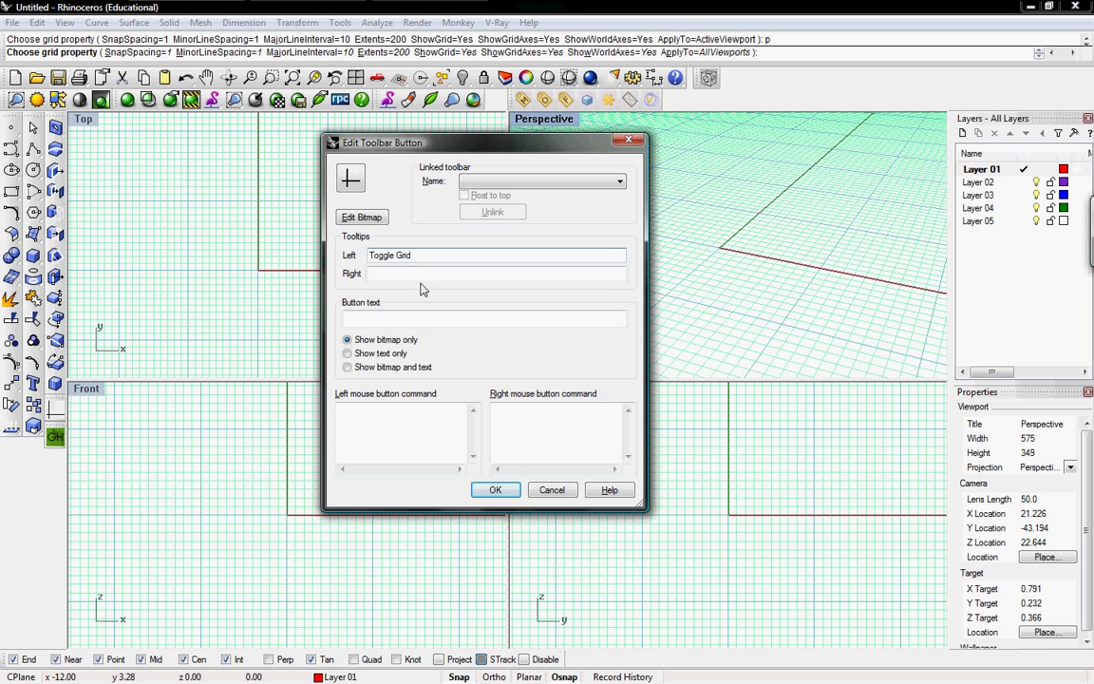
{"action": "left_click", "coordinate": [406, 319]}
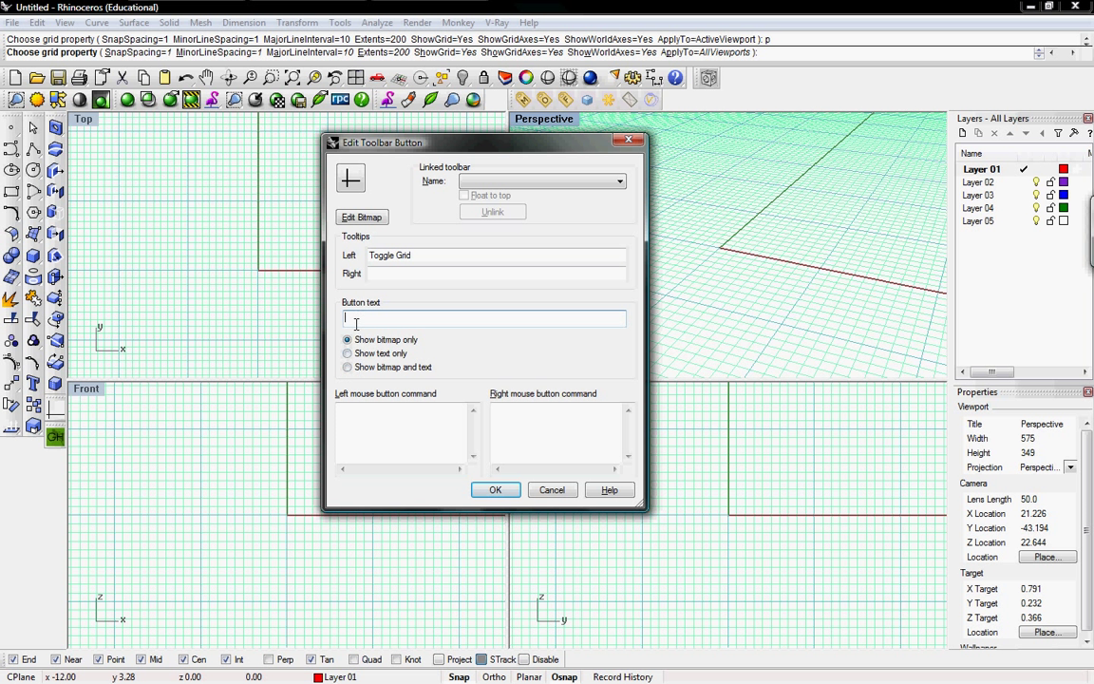
{"action": "type", "text": "ggle Grid"}
{"action": "left_click", "coordinate": [395, 422]}
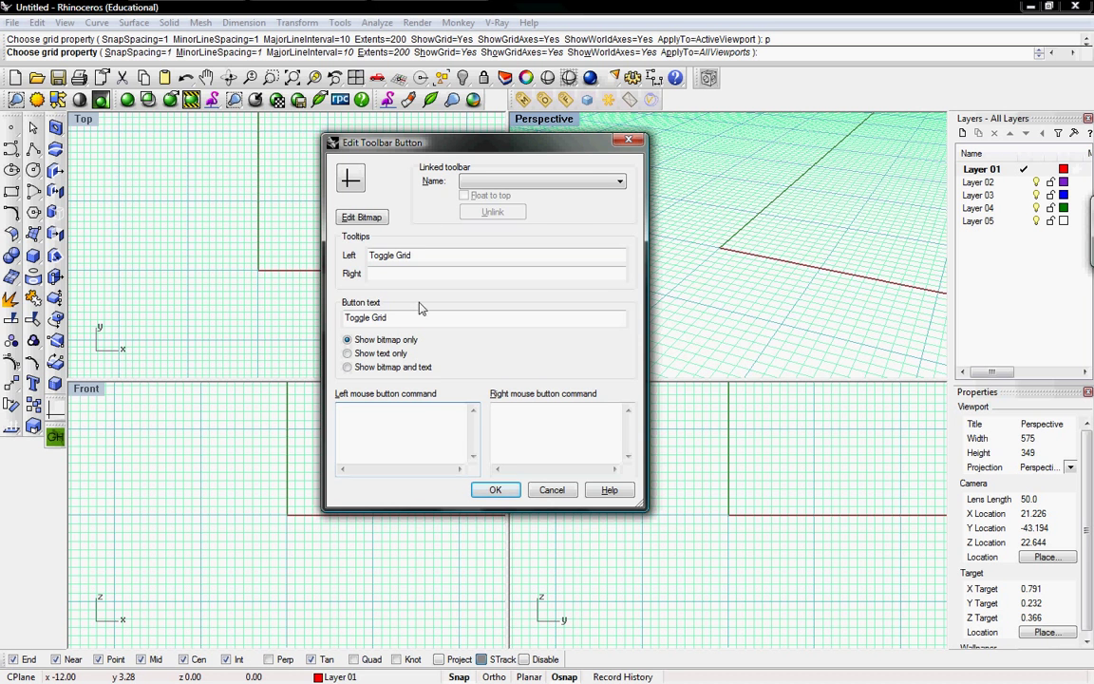
{"action": "left_click_drag", "start_coordinate": [380, 143], "coordinate": [726, 203]}
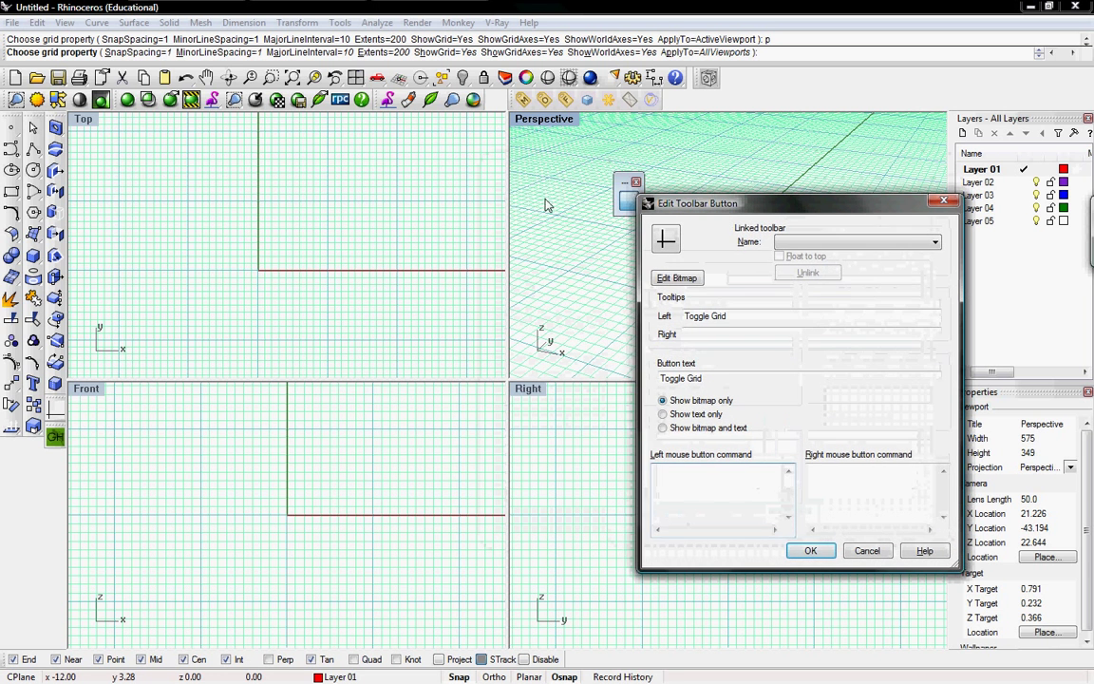
Step: Move the button editor back to centre and cancel it without saving
{"action": "left_click_drag", "start_coordinate": [653, 199], "coordinate": [419, 182]}
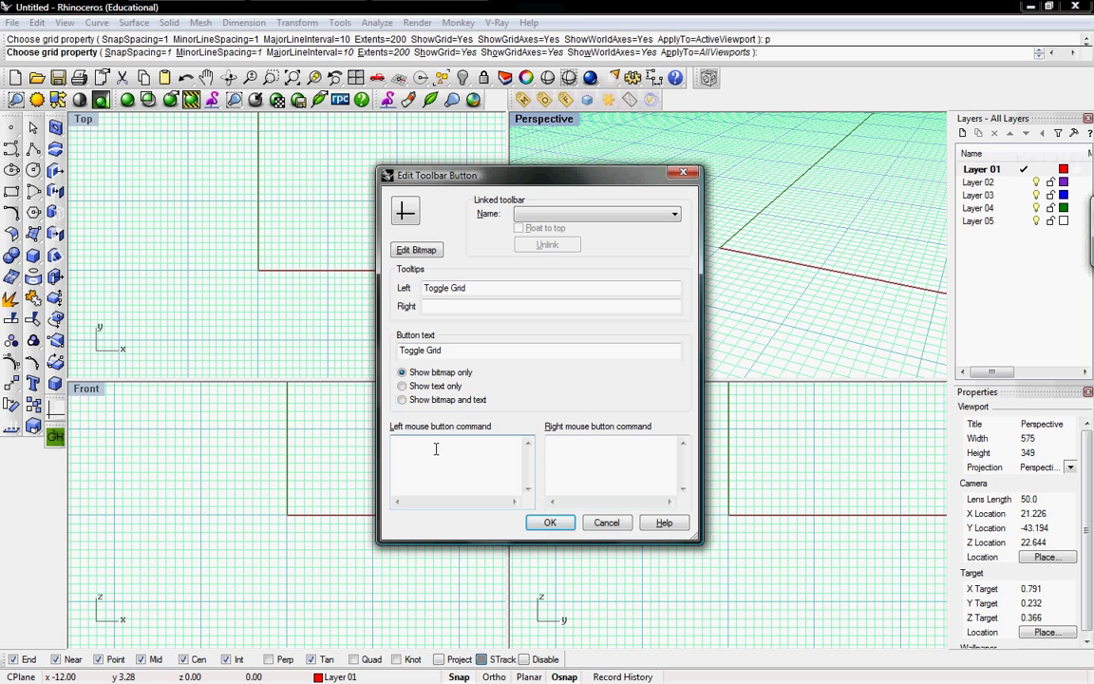
{"action": "left_click", "coordinate": [603, 526]}
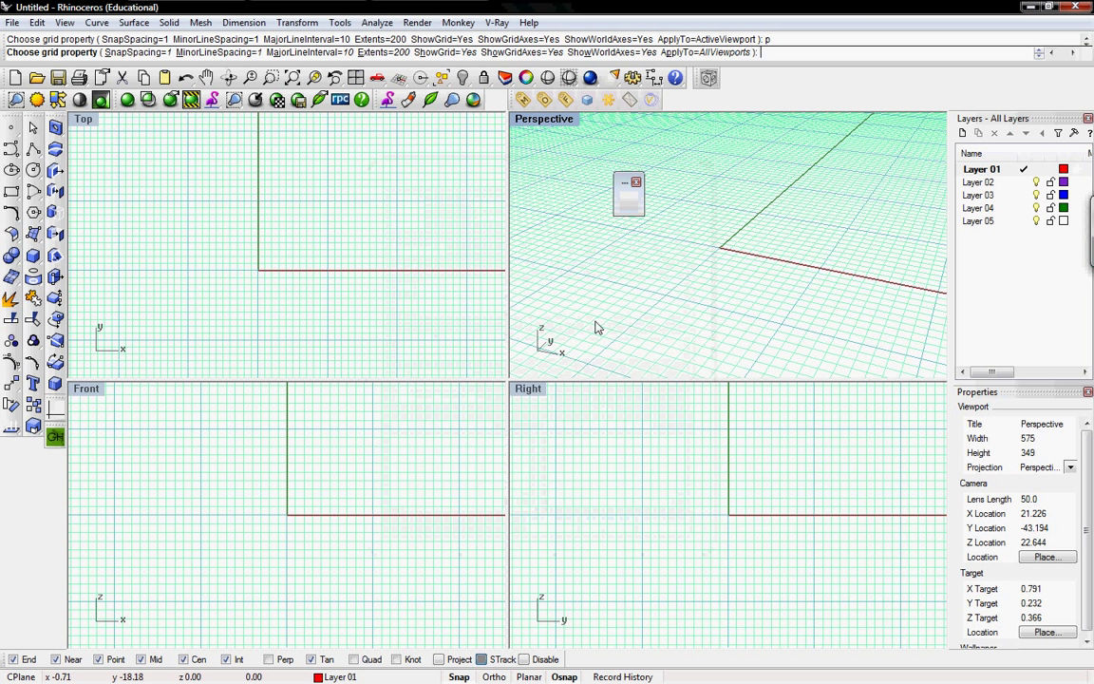
Step: Enlarge the command history pane and finish Grid with all displays Yes on AllViewports
{"action": "left_click_drag", "start_coordinate": [686, 61], "coordinate": [765, 116]}
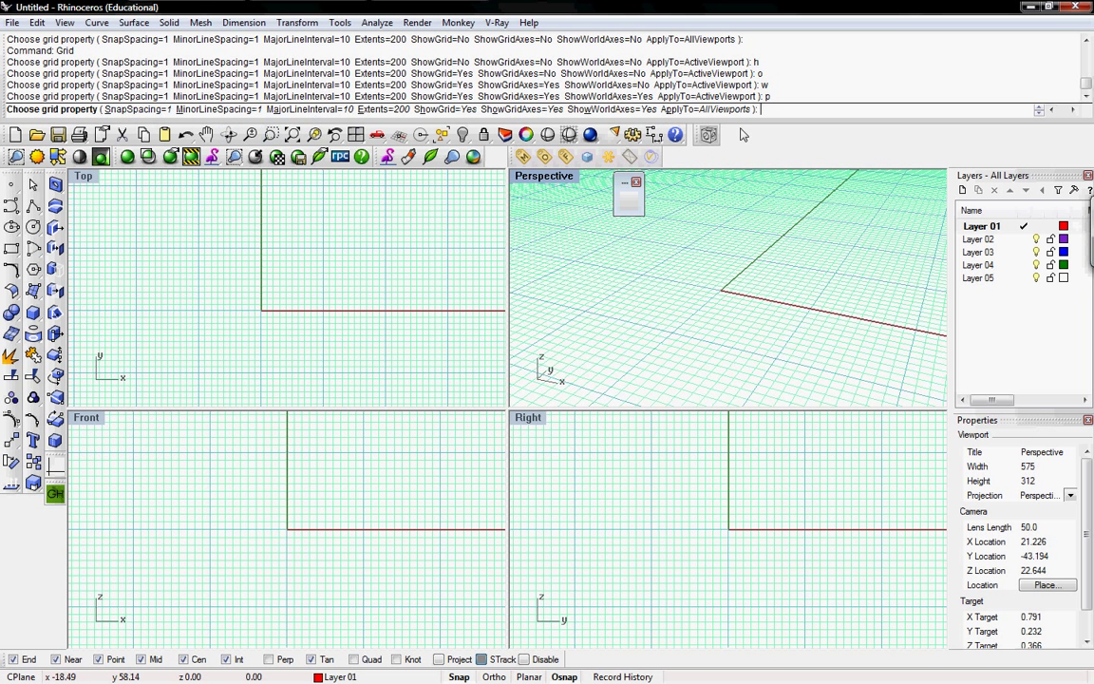
{"action": "key", "text": "Return"}
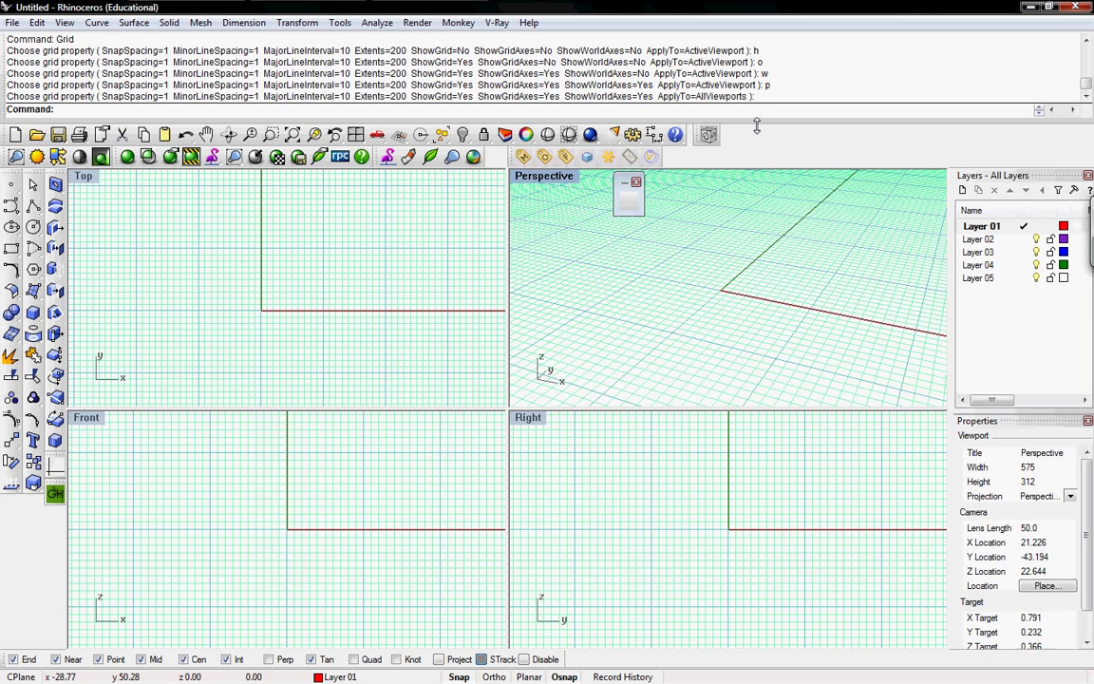
{"action": "left_click_drag", "start_coordinate": [685, 116], "coordinate": [685, 140]}
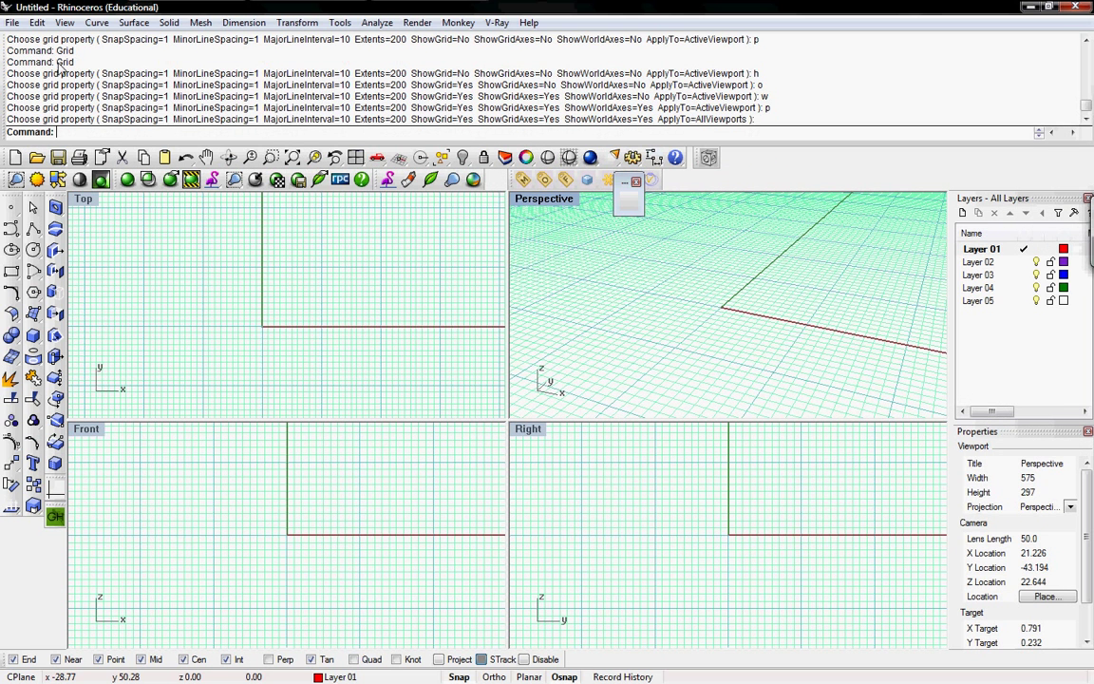
Step: Reopen the floating button's editor and enter the left-click command !Grid h o w p
{"action": "right_click", "coordinate": [627, 213], "text": "shift"}
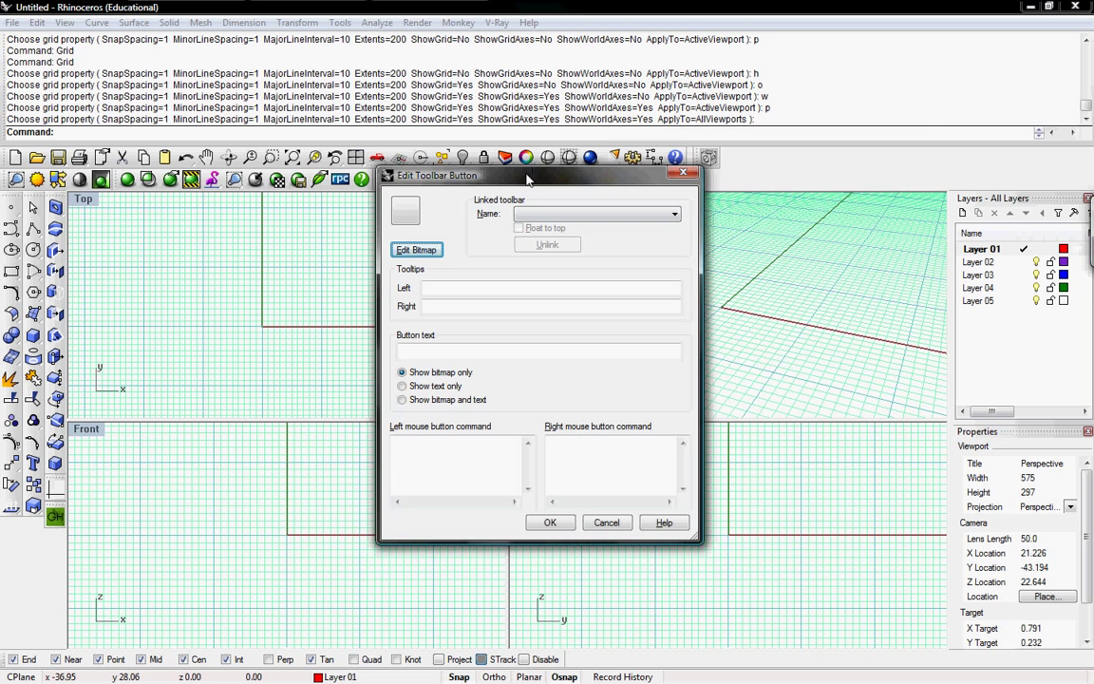
{"action": "left_click_drag", "start_coordinate": [490, 177], "coordinate": [621, 163]}
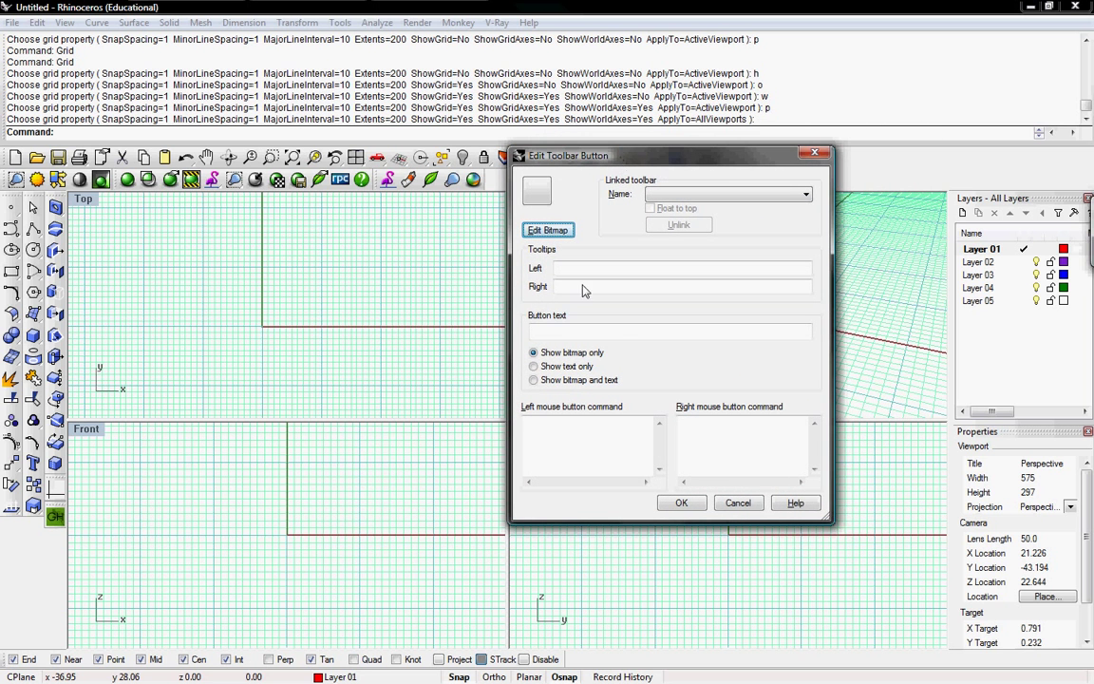
{"action": "left_click", "coordinate": [571, 434]}
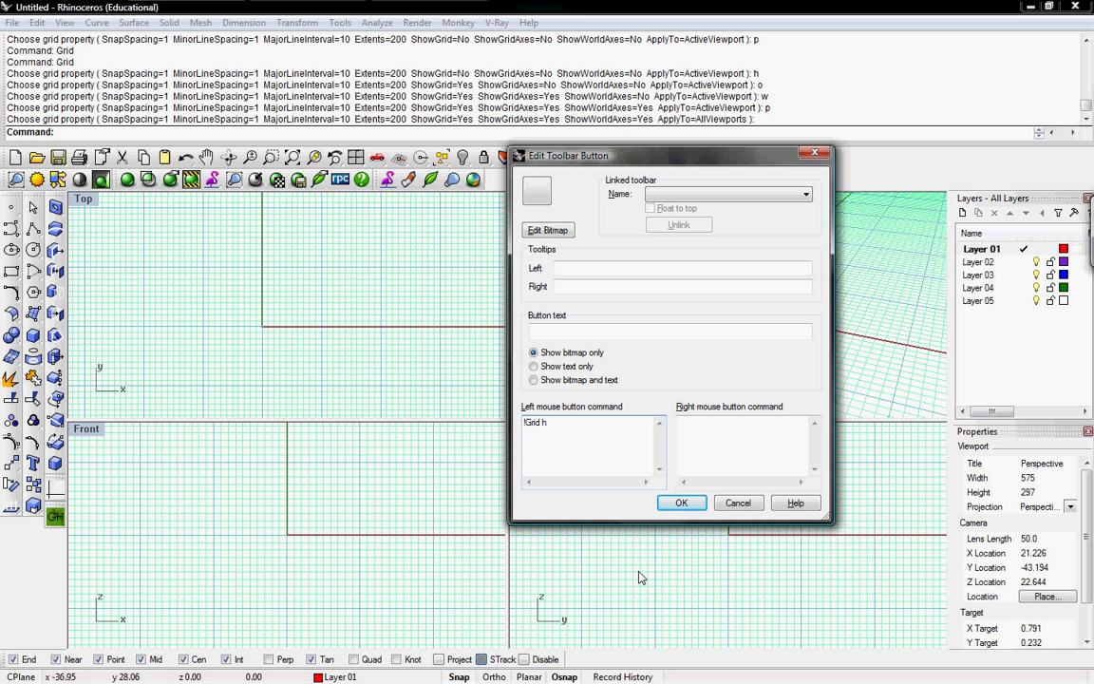
{"action": "type", "text": "o w p !"}
Step: Label the button 'Toggle Grid' in its button text and left tooltip
{"action": "left_click", "coordinate": [545, 333]}
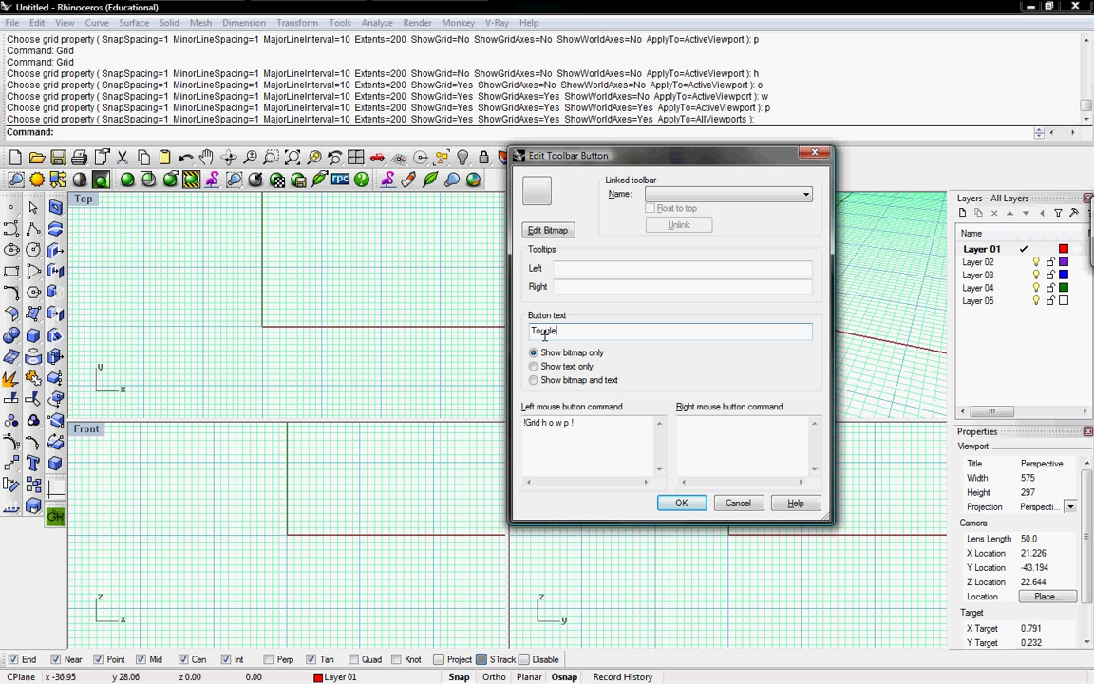
{"action": "left_click", "coordinate": [566, 266]}
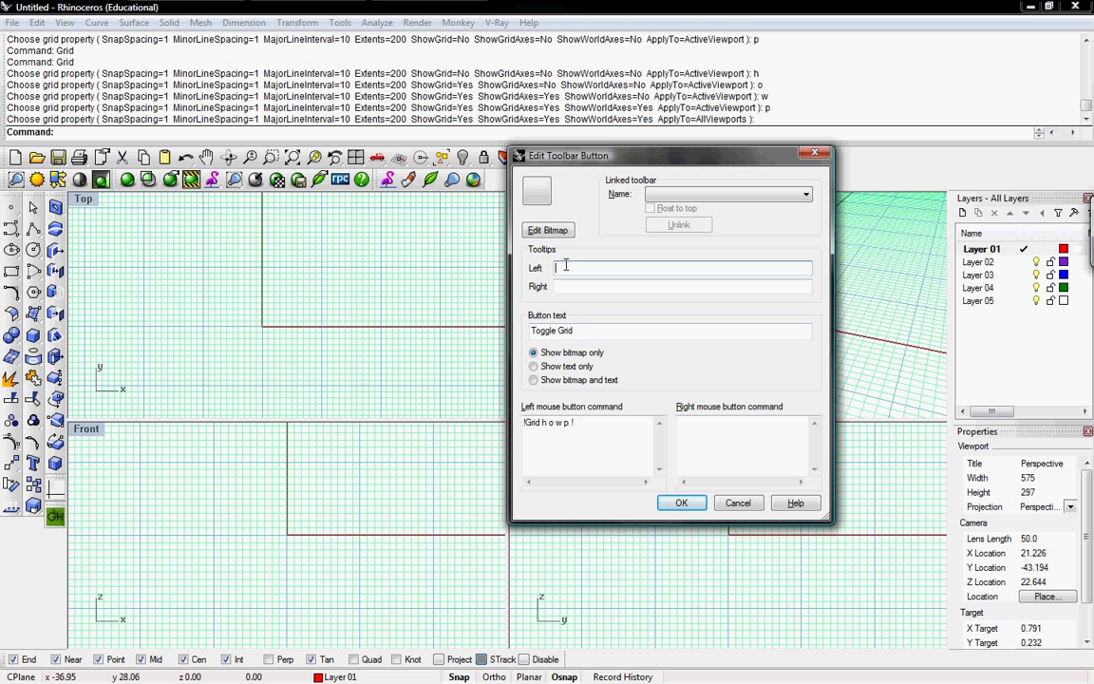
{"action": "type", "text": "Toggle Grid"}
{"action": "left_click", "coordinate": [545, 229]}
Step: Draw a circle icon, save the button, dock its toolbar near the top, and hide all grids
{"action": "mouse_move", "coordinate": [642, 288]}
{"action": "left_mouse_down"}
{"action": "mouse_move", "coordinate": [549, 252]}
{"action": "mouse_move", "coordinate": [450, 346]}
{"action": "mouse_move", "coordinate": [551, 427]}
{"action": "mouse_move", "coordinate": [448, 323]}
{"action": "mouse_move", "coordinate": [391, 355]}
{"action": "left_mouse_up"}
{"action": "mouse_move", "coordinate": [416, 429]}
{"action": "left_mouse_down"}
{"action": "mouse_move", "coordinate": [447, 481]}
{"action": "mouse_move", "coordinate": [579, 475]}
{"action": "left_mouse_up"}
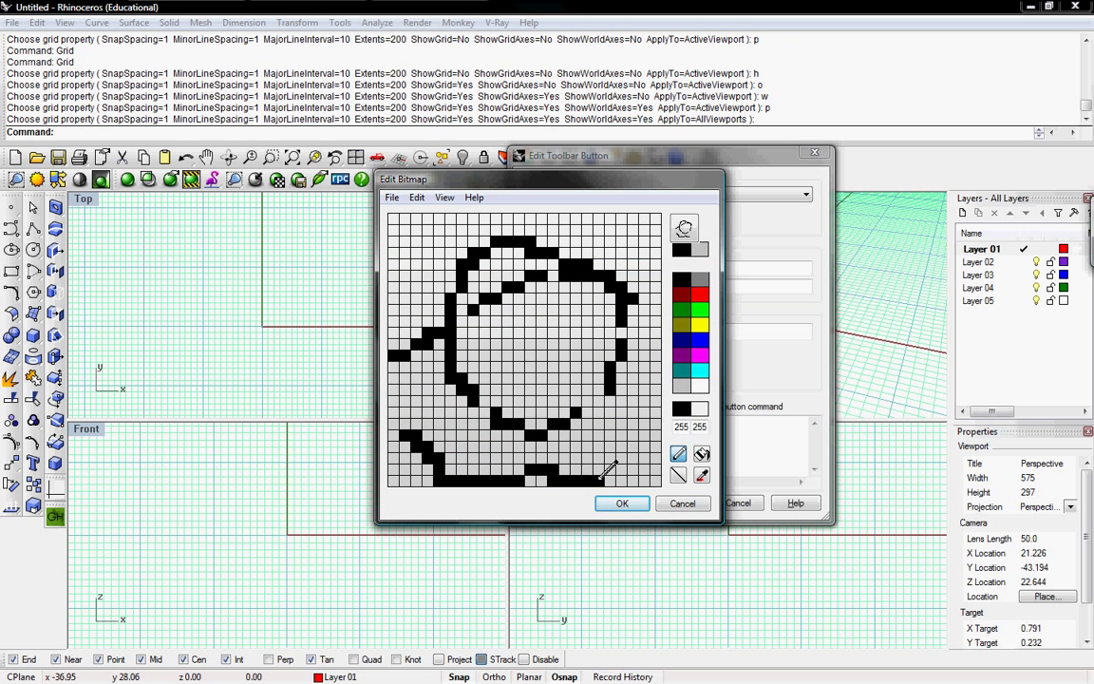
{"action": "left_click", "coordinate": [620, 503]}
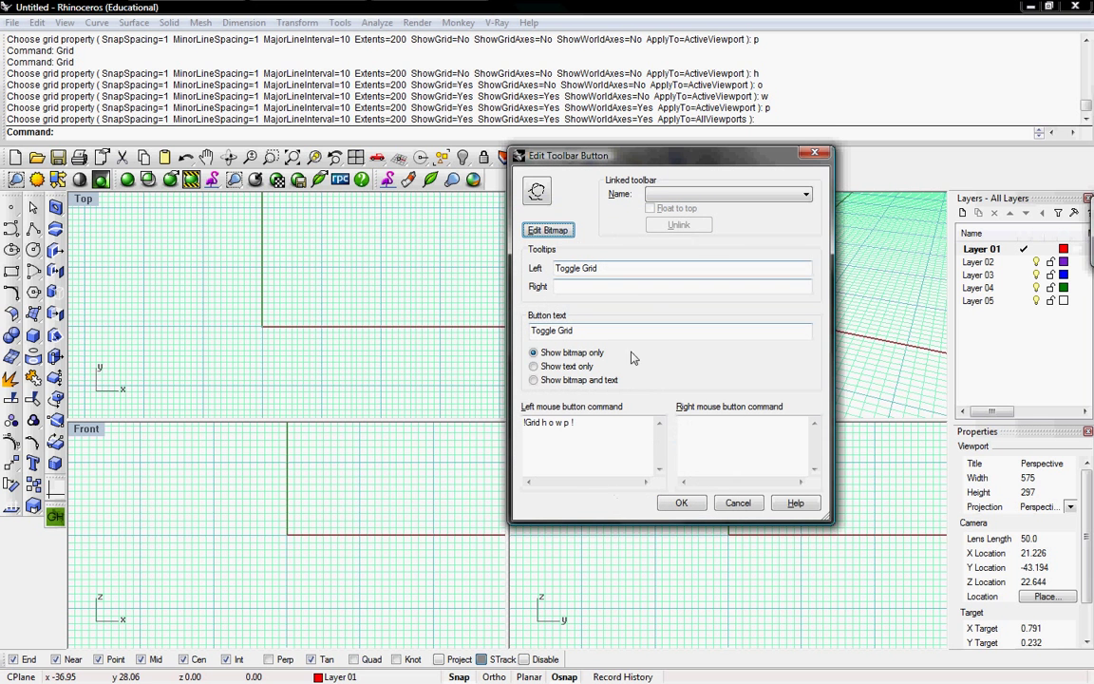
{"action": "left_click", "coordinate": [684, 505]}
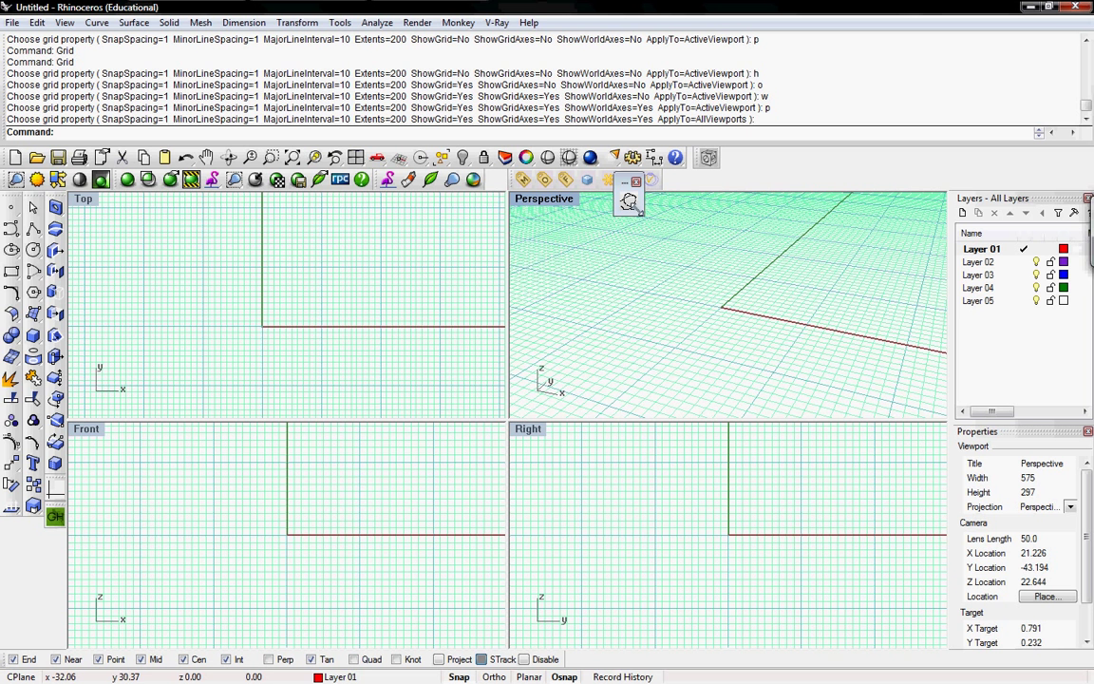
{"action": "left_click_drag", "start_coordinate": [627, 192], "coordinate": [768, 183]}
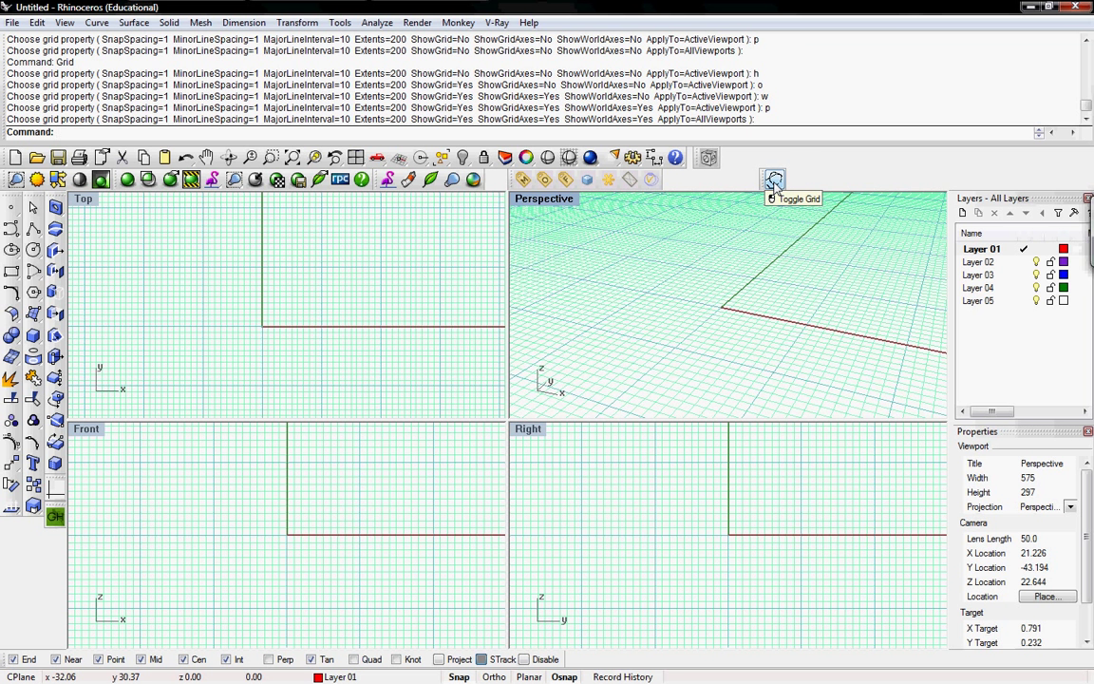
{"action": "left_click", "coordinate": [774, 182]}
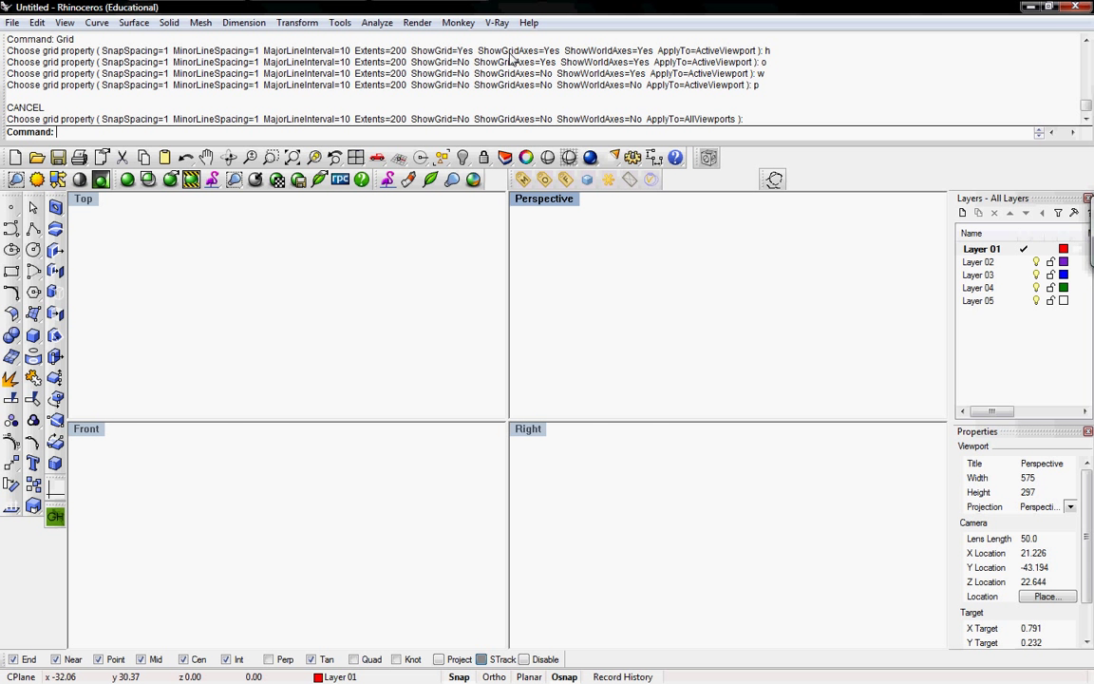
Step: Run the Toggle Grid button again to restore grids and axes in all four viewports
{"action": "left_click", "coordinate": [774, 180]}
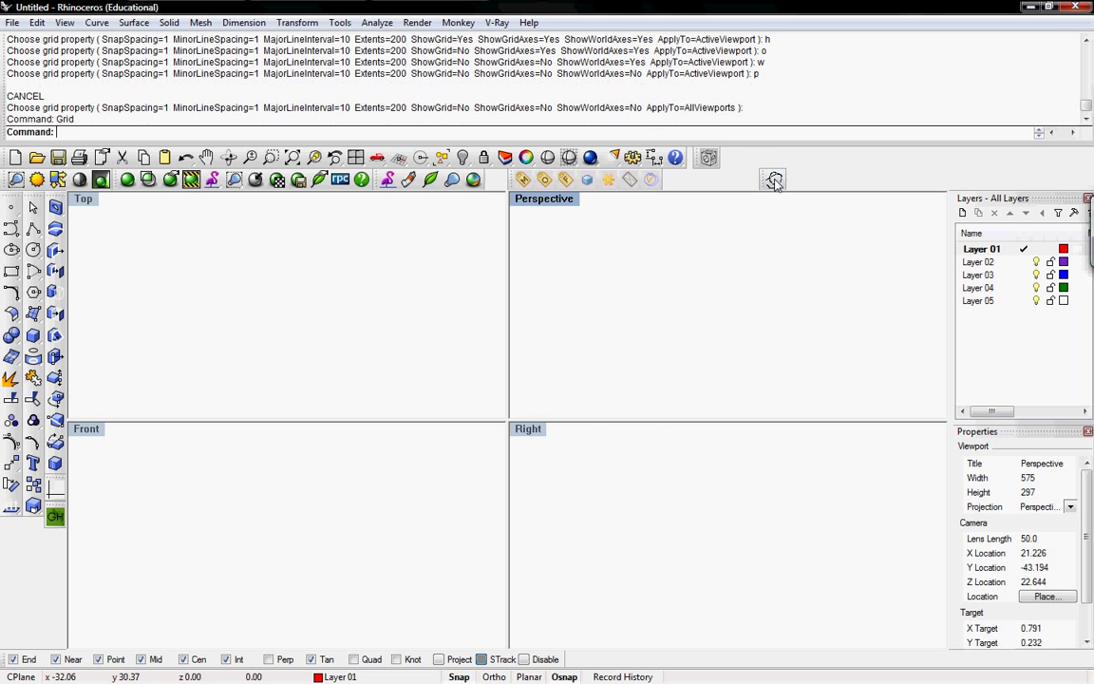
{"action": "left_click", "coordinate": [774, 181]}
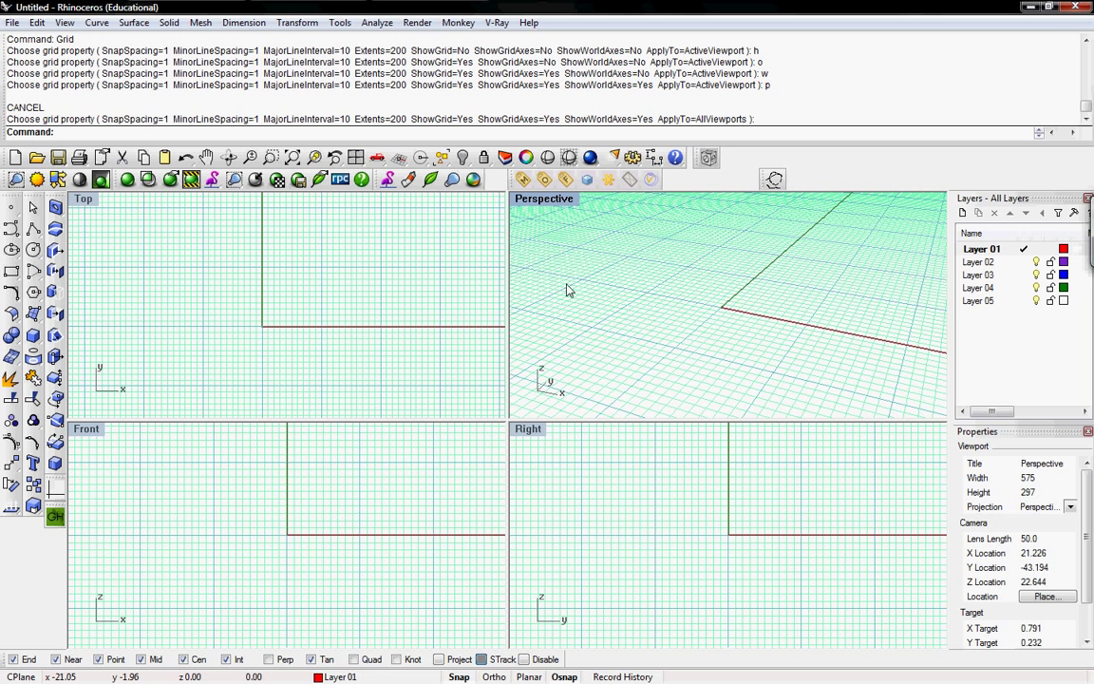